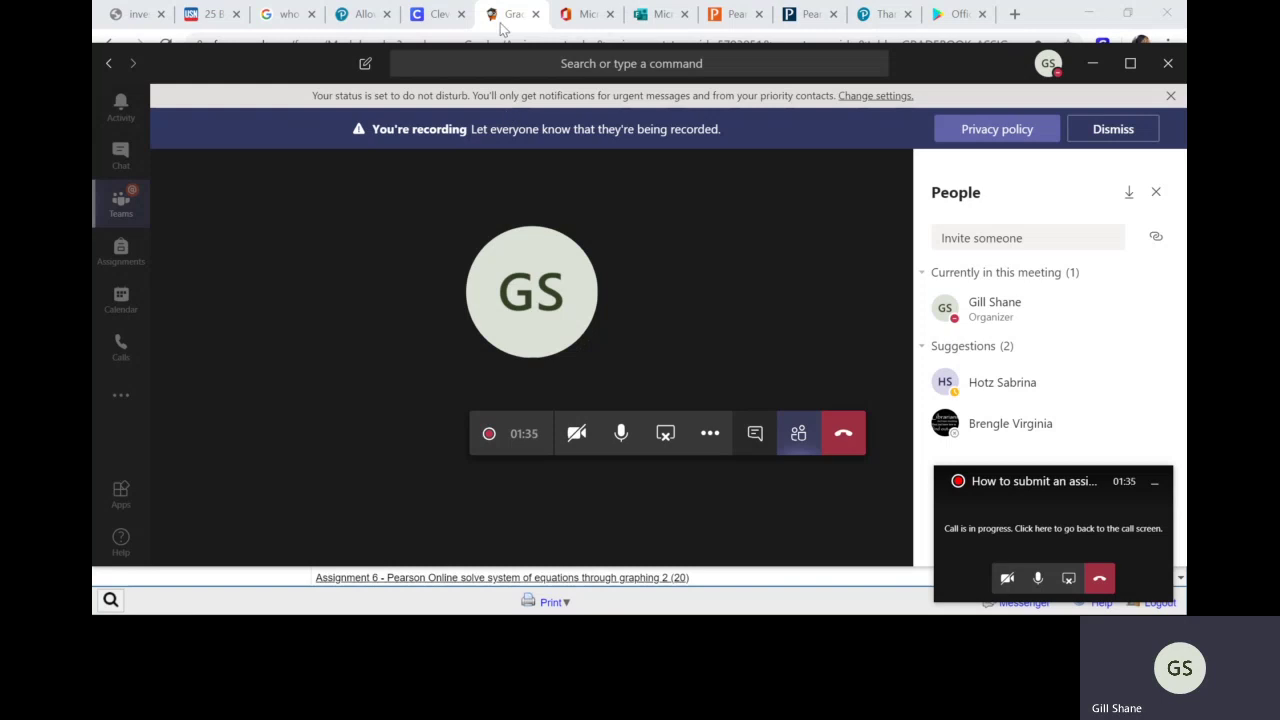
# Step: Bring up the Chrome Gradebook page, minimise Chrome, and open File Explorer
pyautogui.click(501, 30)
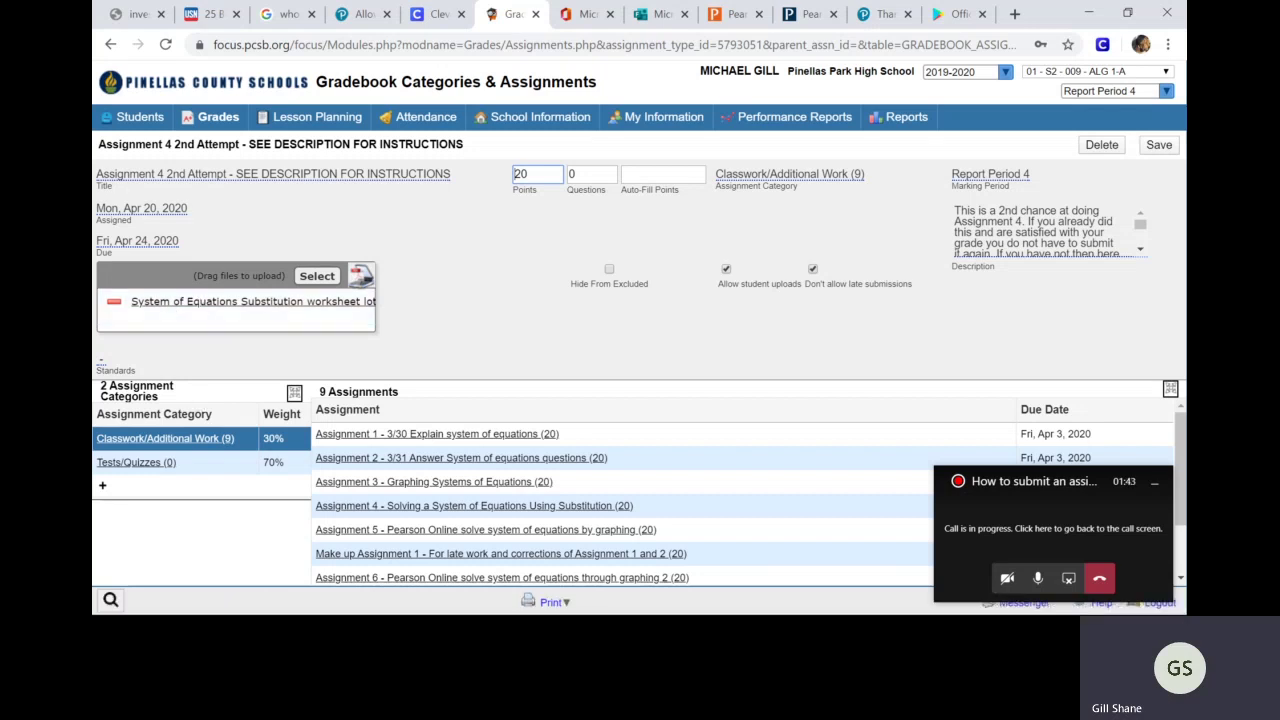
pyautogui.click(1088, 14)
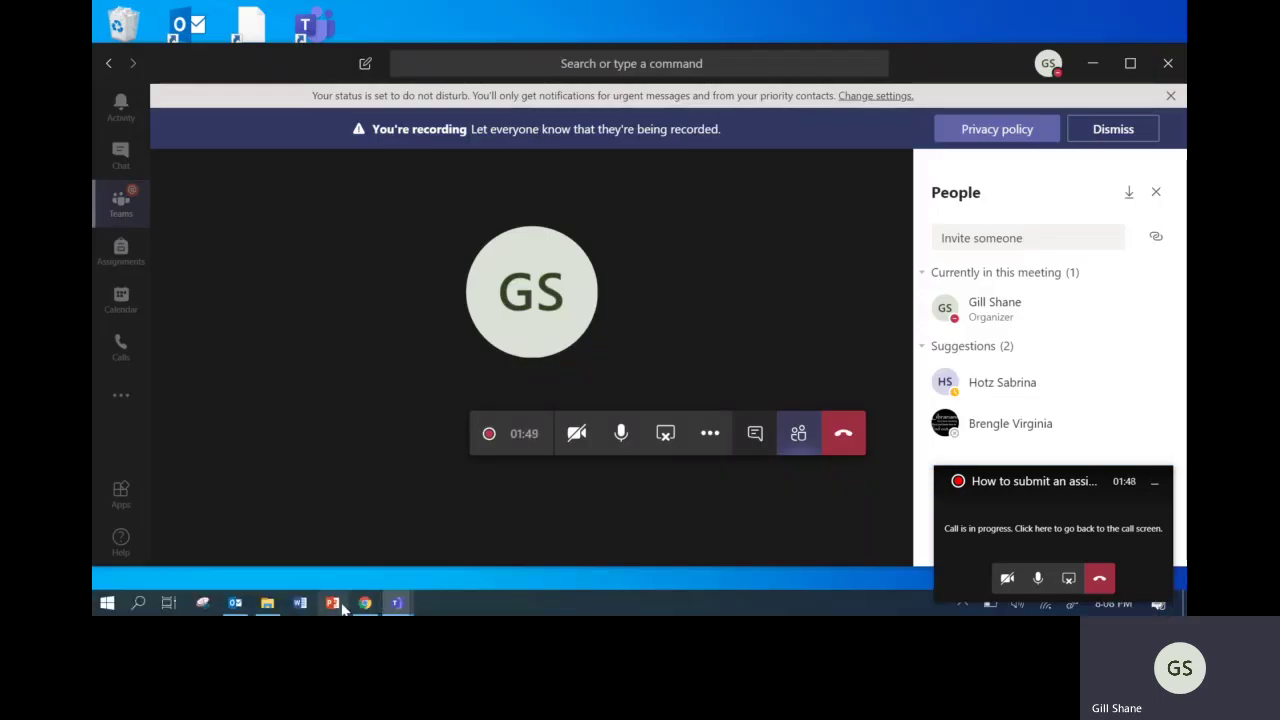
pyautogui.click(268, 603)
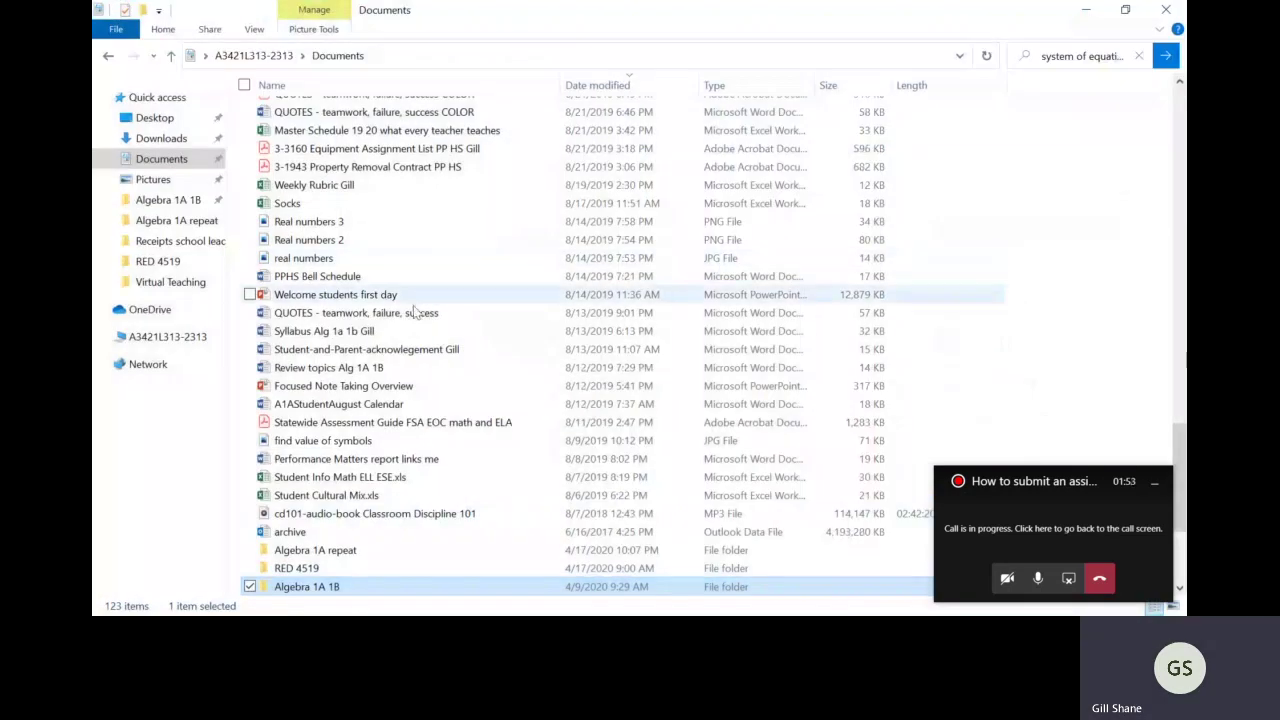
# Step: Open the System of Equations Substitution worksheet PDF from the Algebra 1A 1B folder
pyautogui.doubleClick(322, 587)
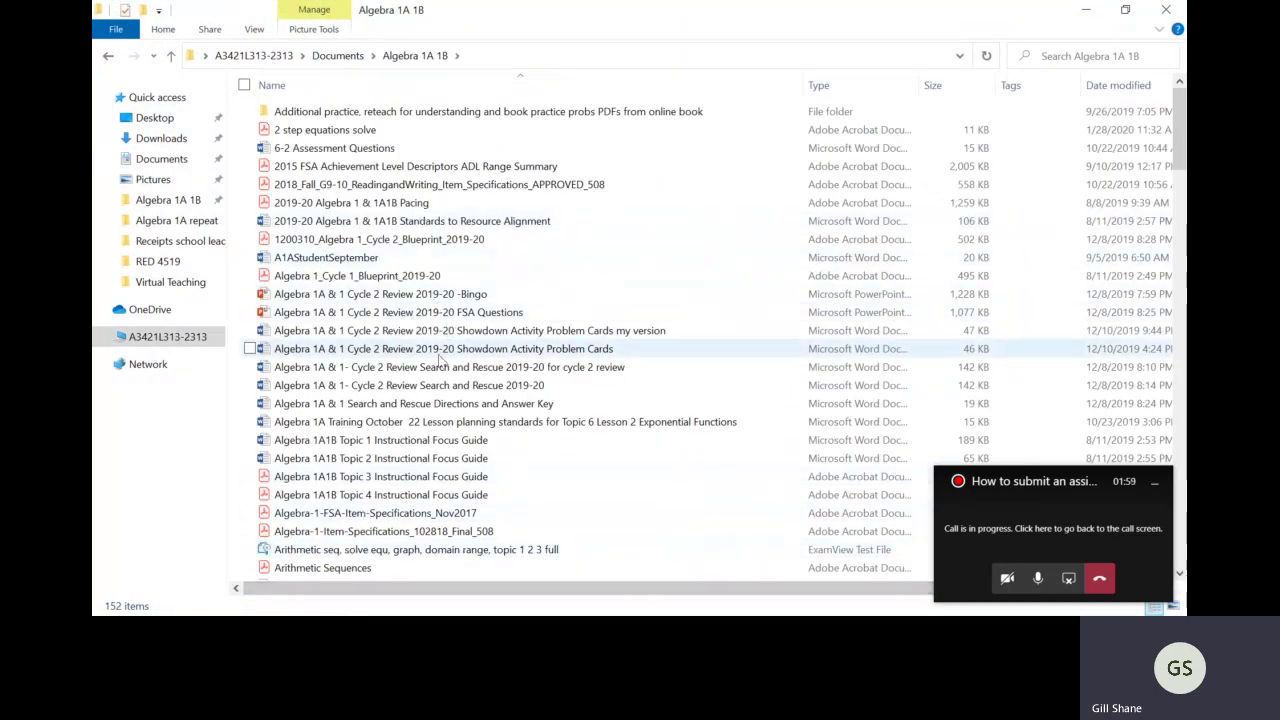
pyautogui.scroll(-7, 430, 345)
pyautogui.scroll(-20, 438, 362)
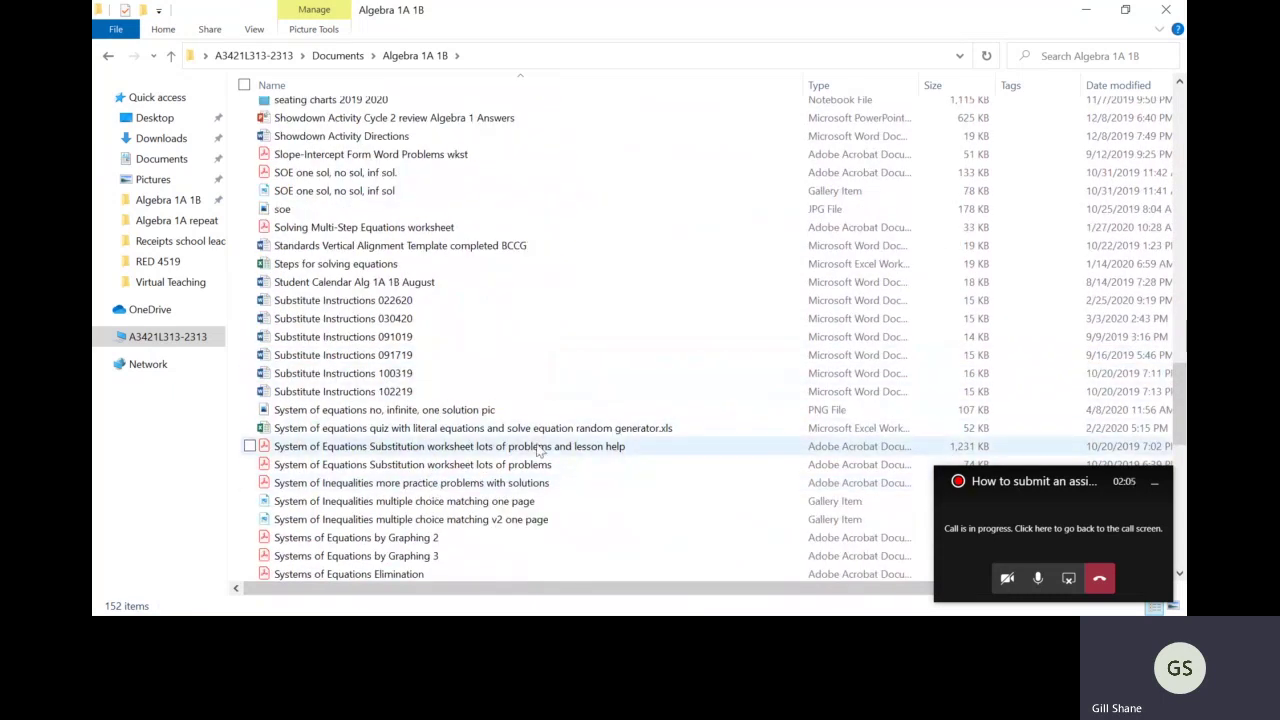
pyautogui.click(538, 449)
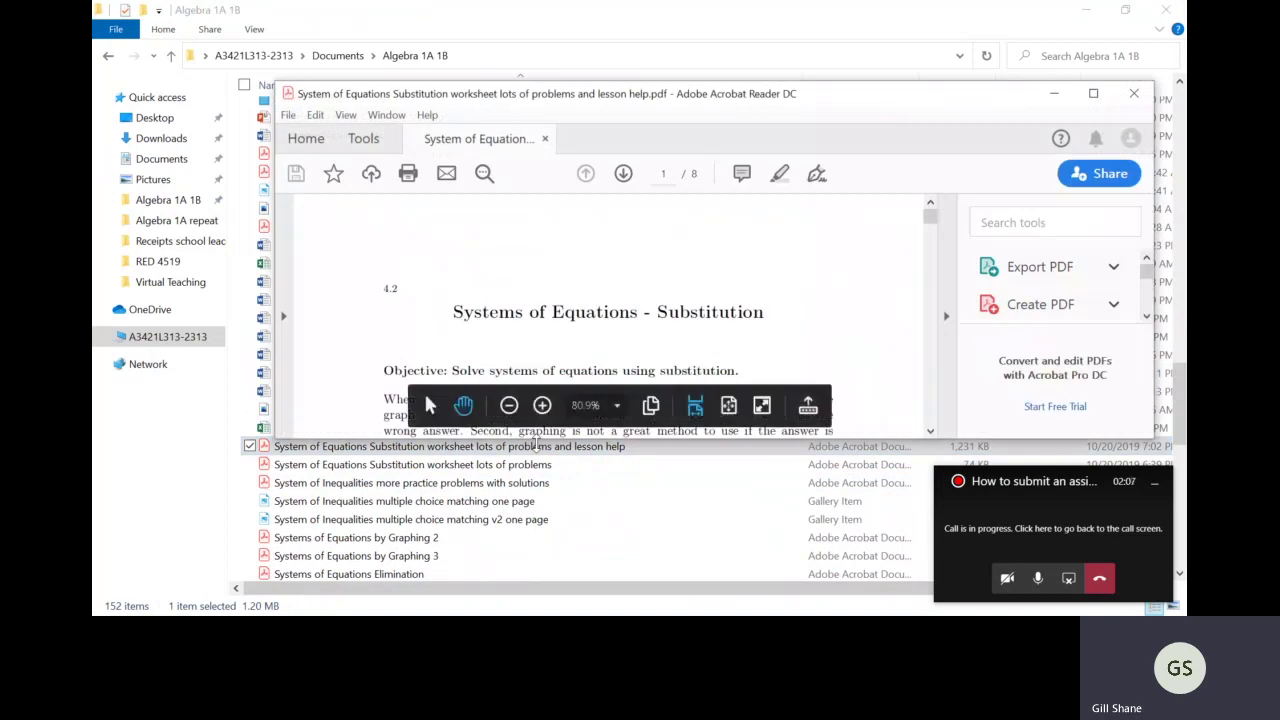
# Step: Maximise the Acrobat window at 109% and scroll into the substitution lesson
pyautogui.click(1093, 93)
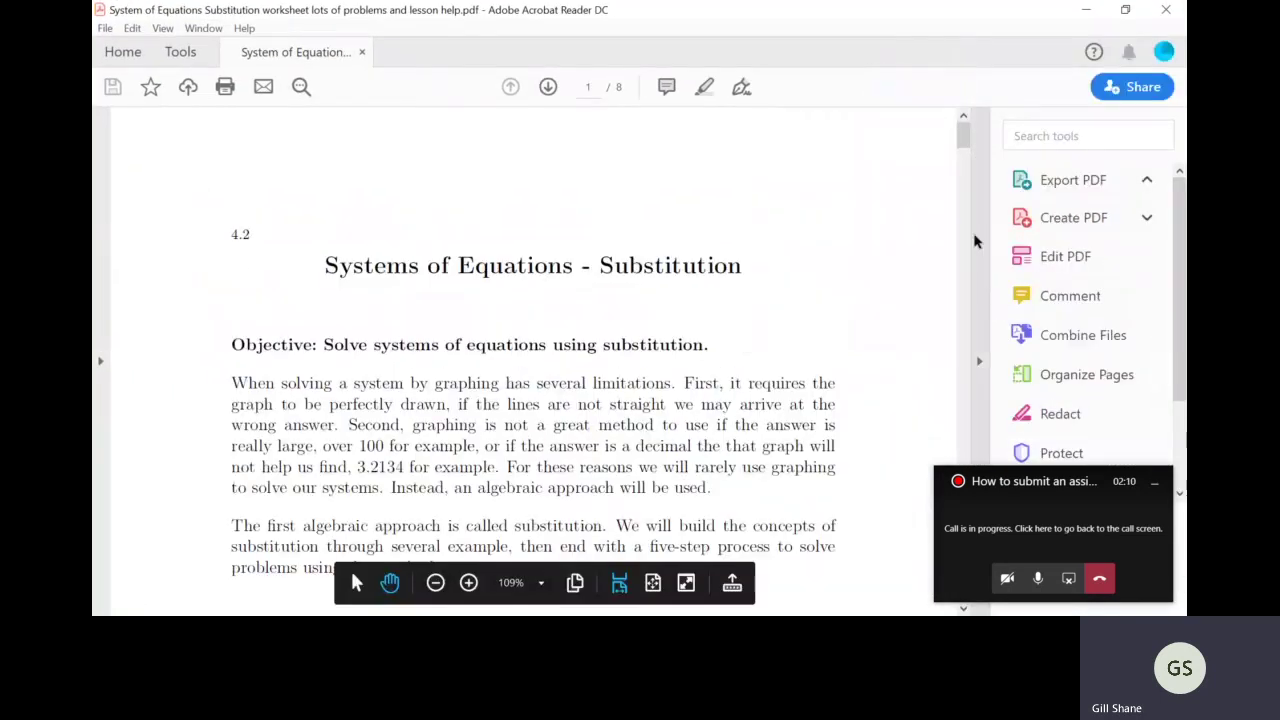
pyautogui.scroll(-5, 968, 283)
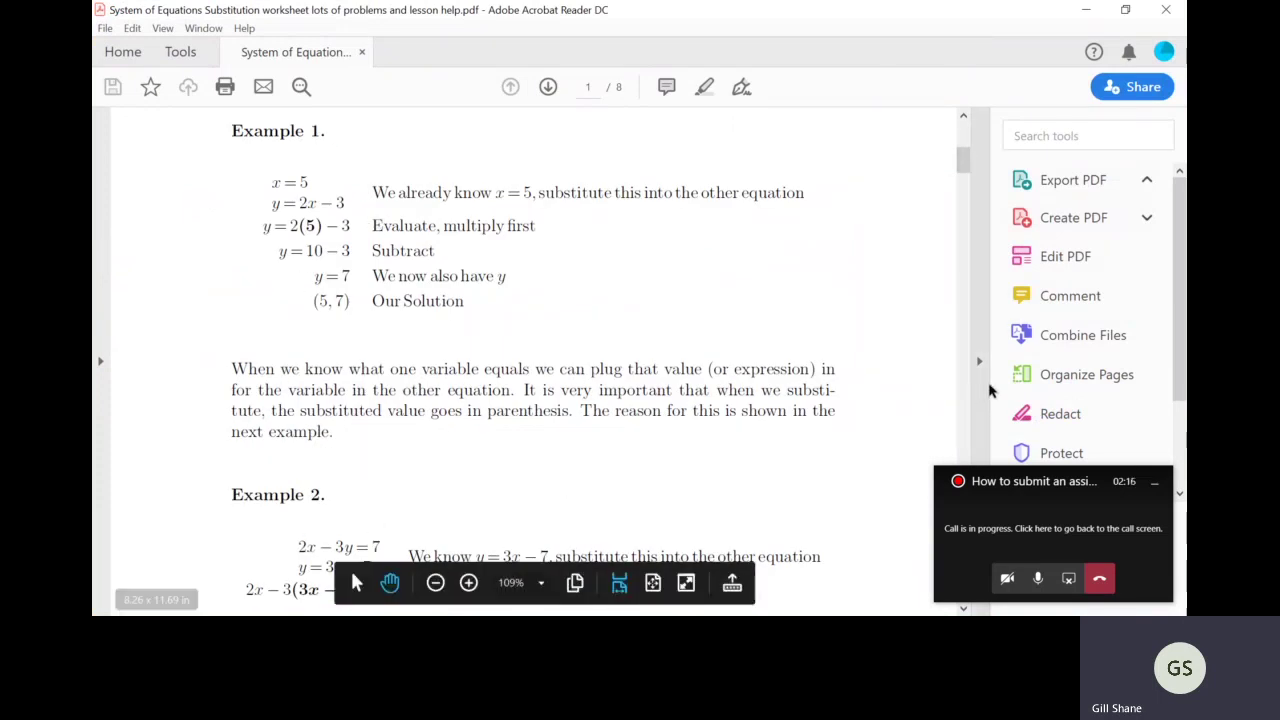
pyautogui.scroll(-10, 965, 337)
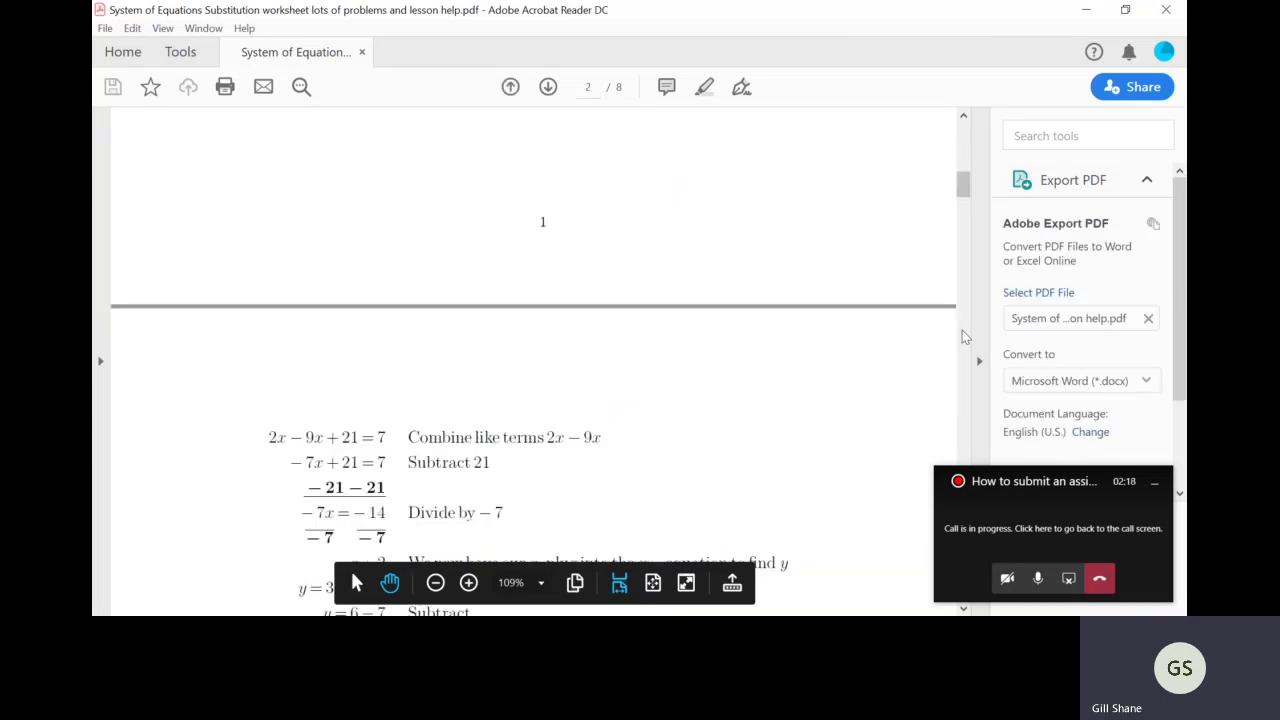
pyautogui.scroll(-5, 965, 337)
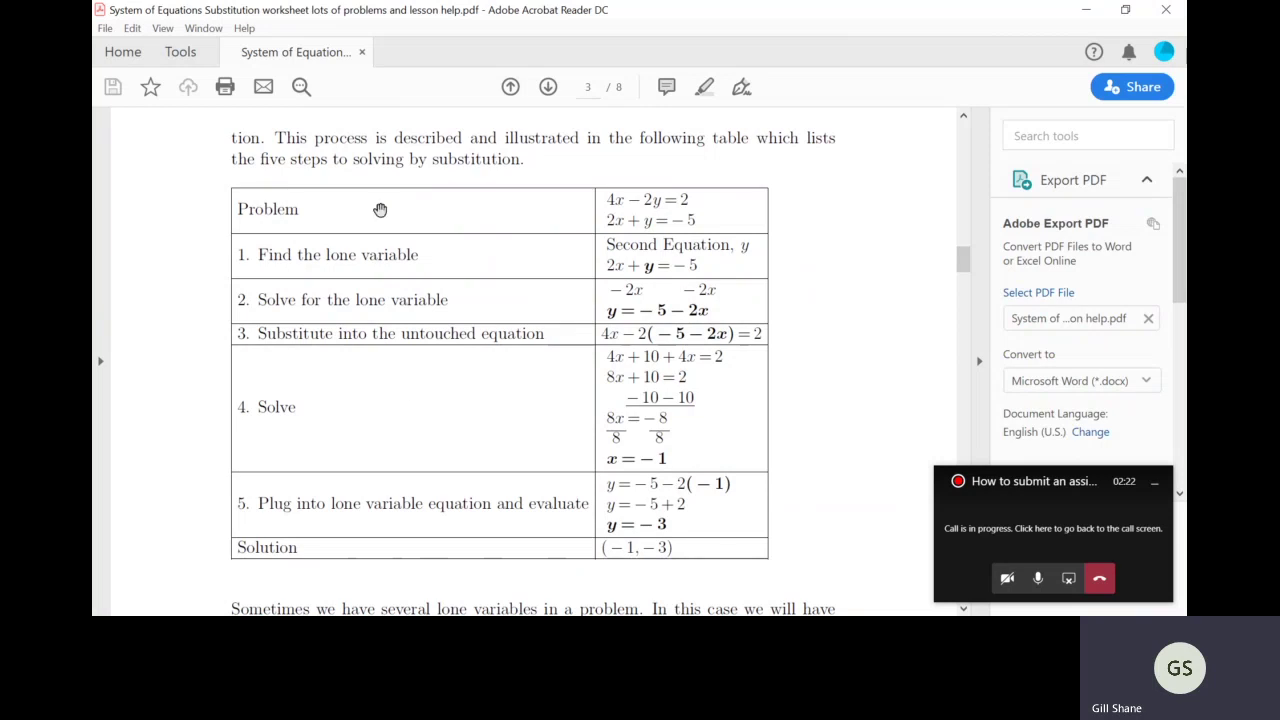
# Step: Page down past Examples 4–7 to the 4.2 Practice – Substitution problems on page 6
pyautogui.click(963, 378)
pyautogui.click(963, 378)
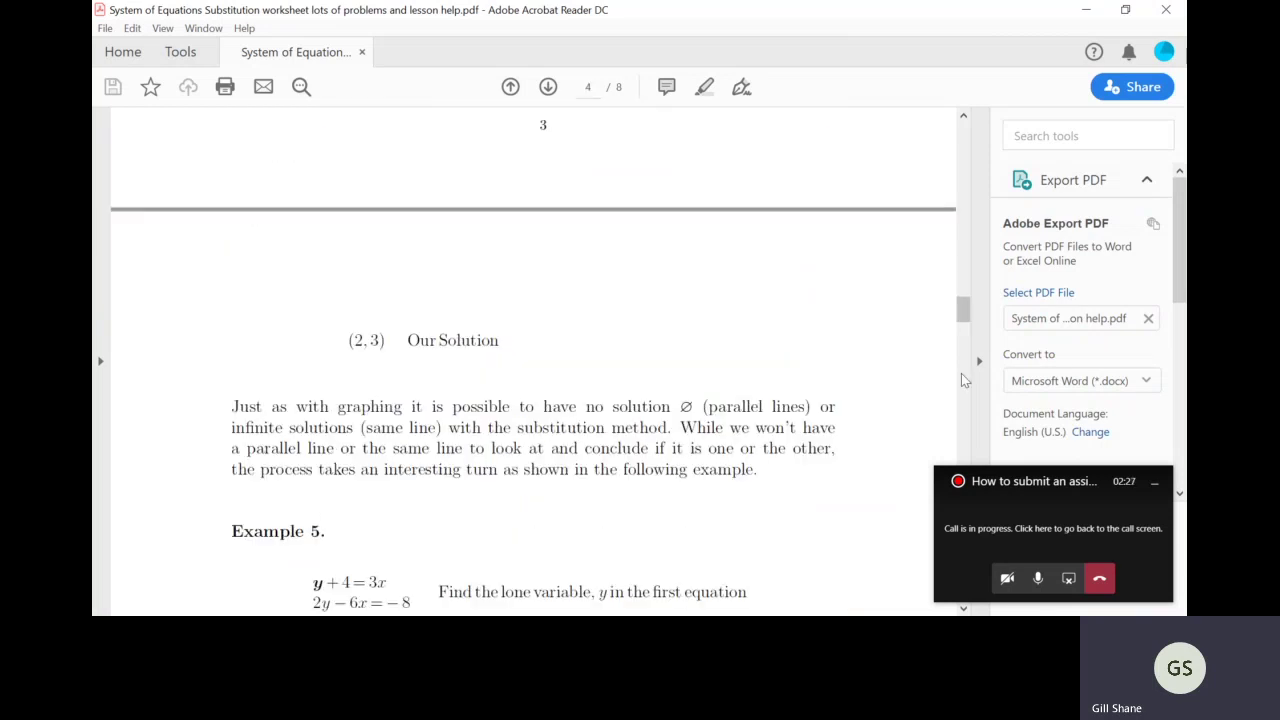
pyautogui.click(963, 378)
pyautogui.click(963, 380)
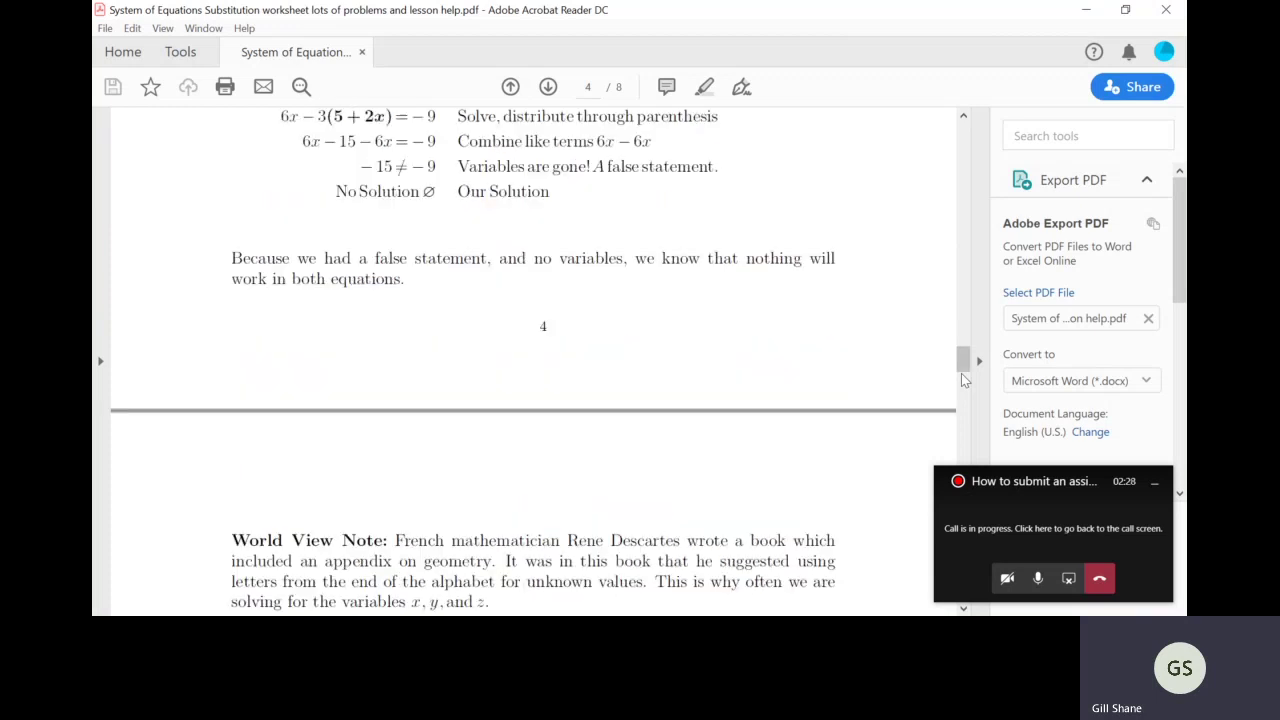
pyautogui.click(963, 408)
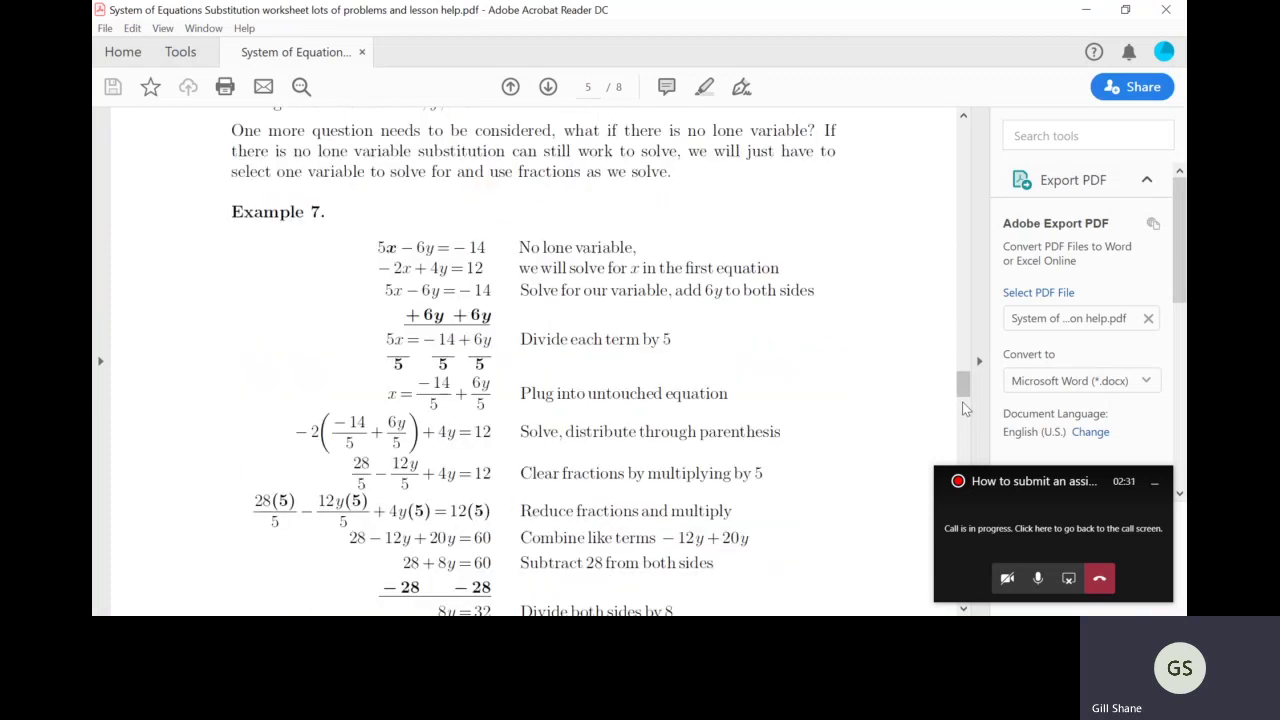
pyautogui.click(963, 420)
pyautogui.moveTo(963, 425); pyautogui.dragTo(963, 438)
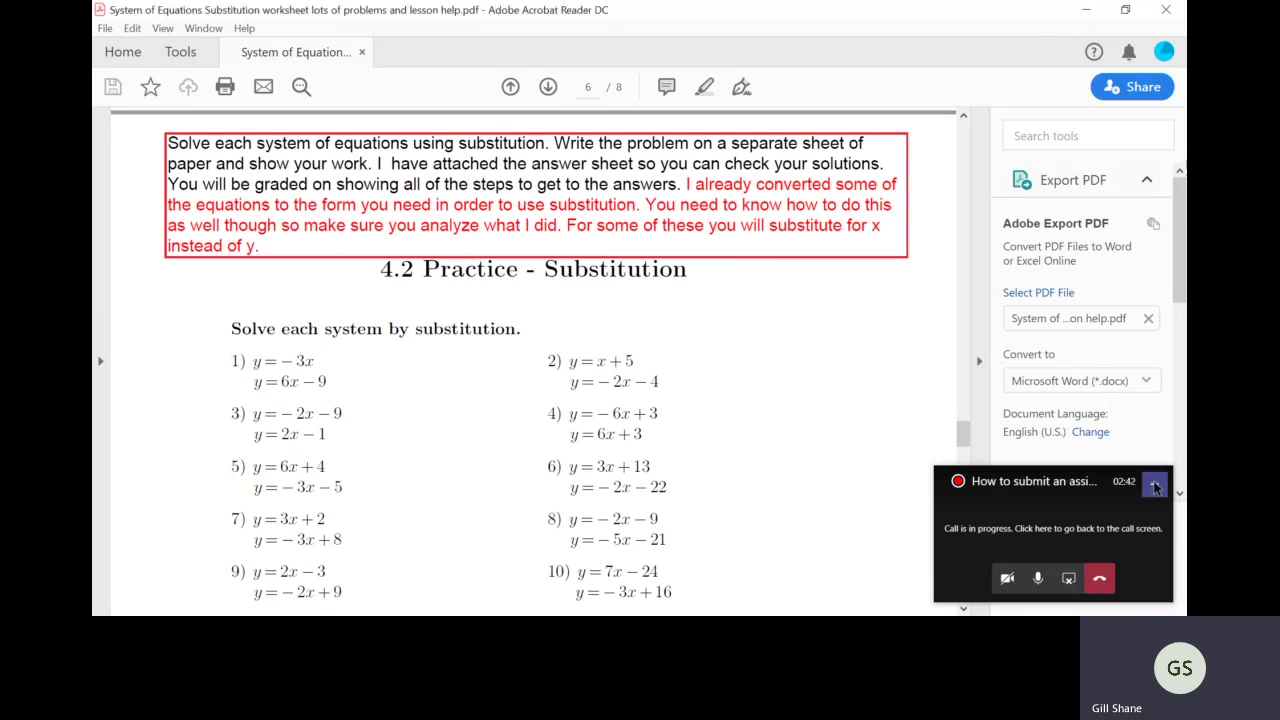
# Step: Dismiss the floating call preview and scroll ahead to the page 8 answer key
pyautogui.click(1155, 484)
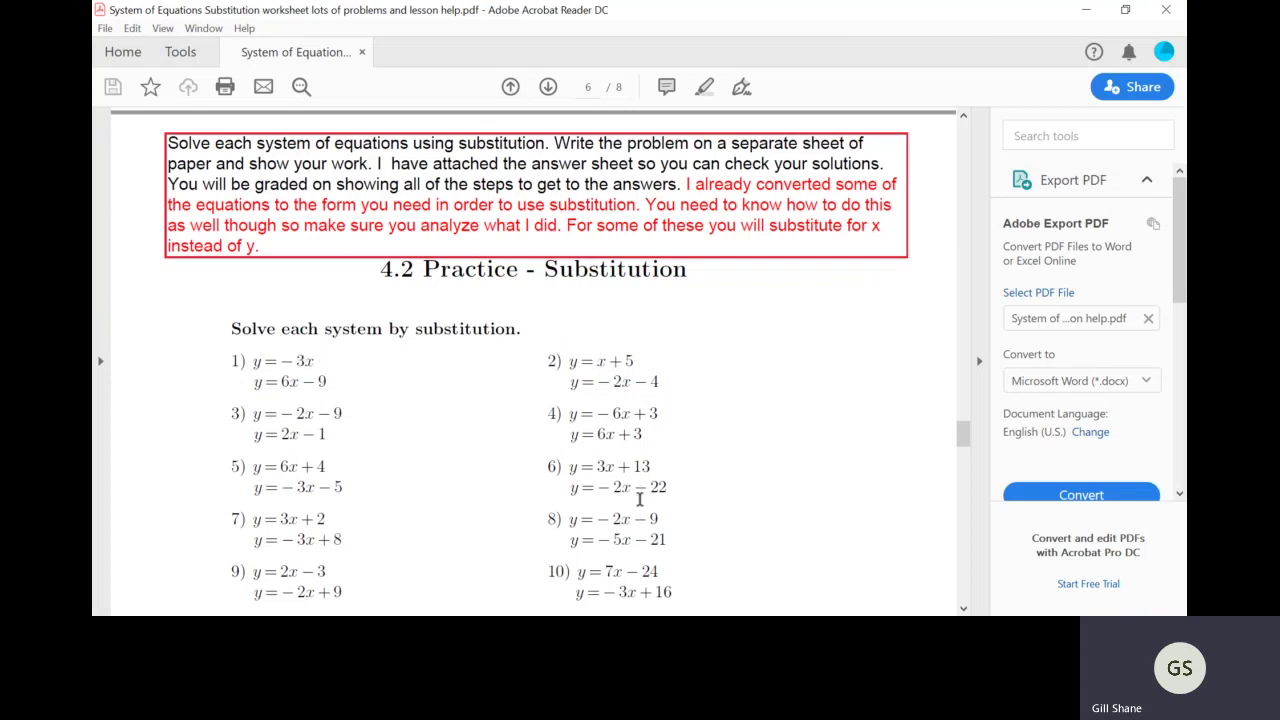
pyautogui.scroll(-1, 639, 498)
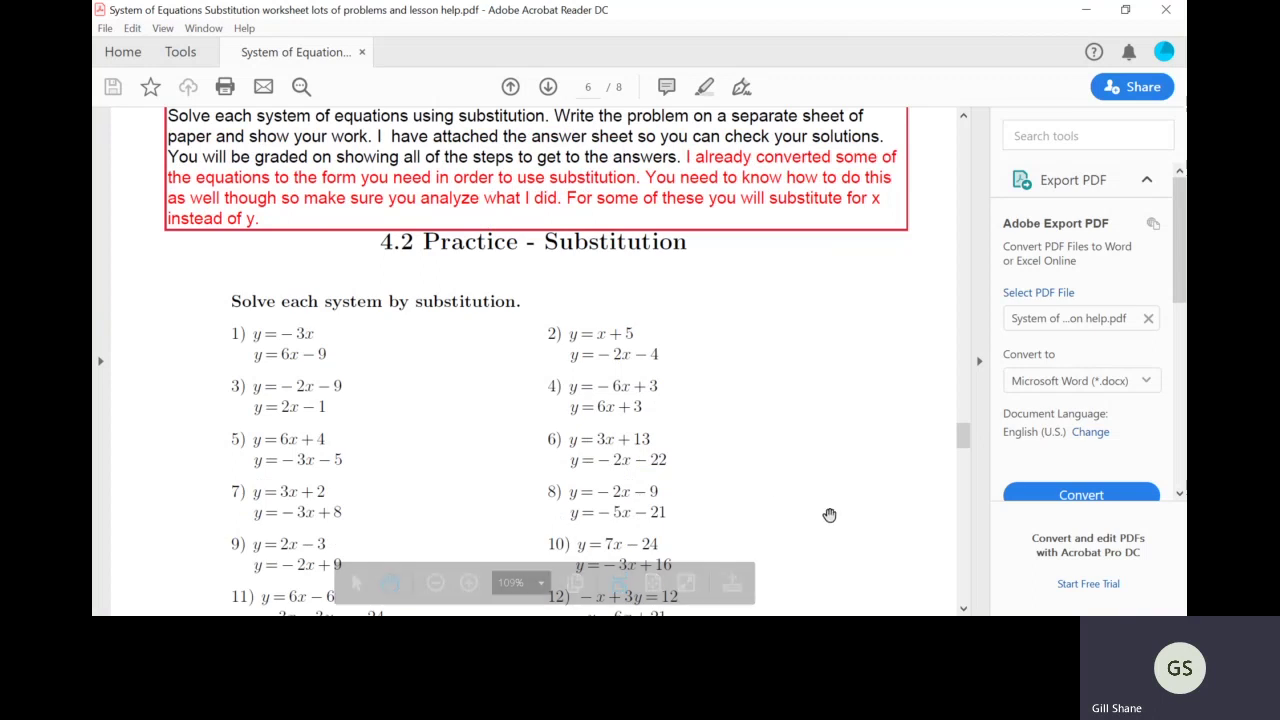
pyautogui.scroll(-2, 963, 608)
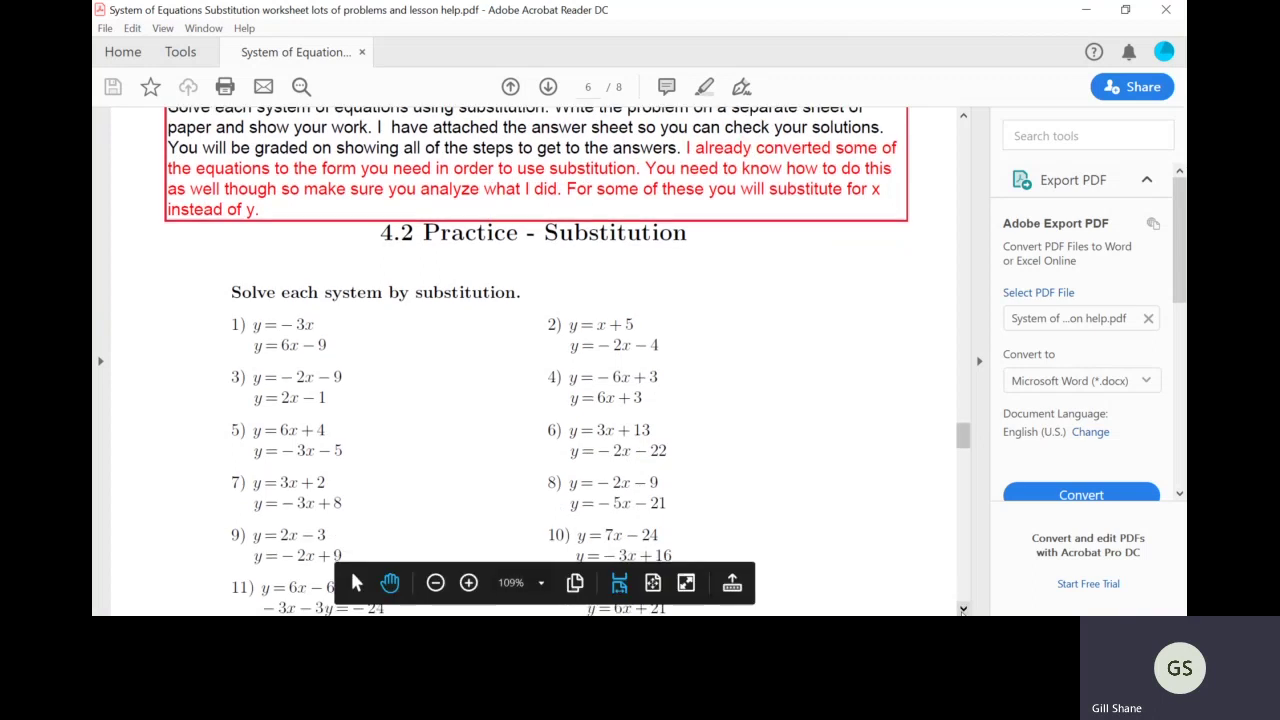
pyautogui.scroll(-5, 963, 609)
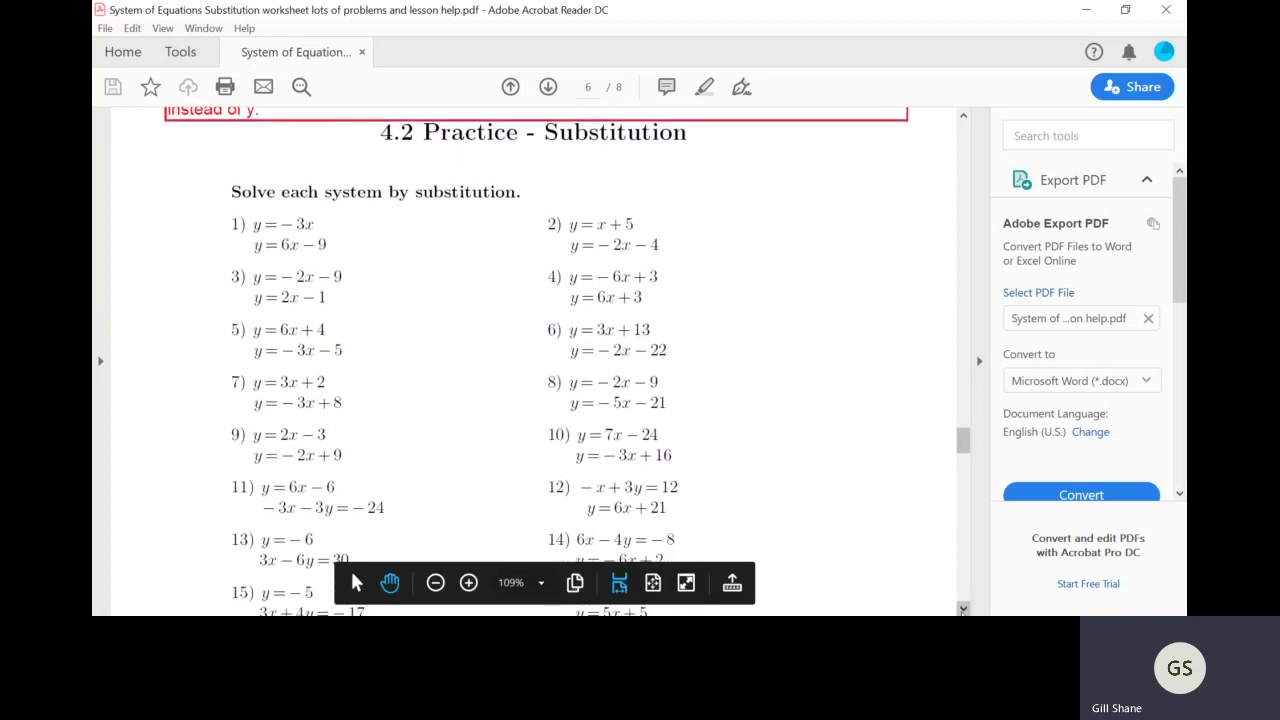
pyautogui.scroll(-4, 963, 609)
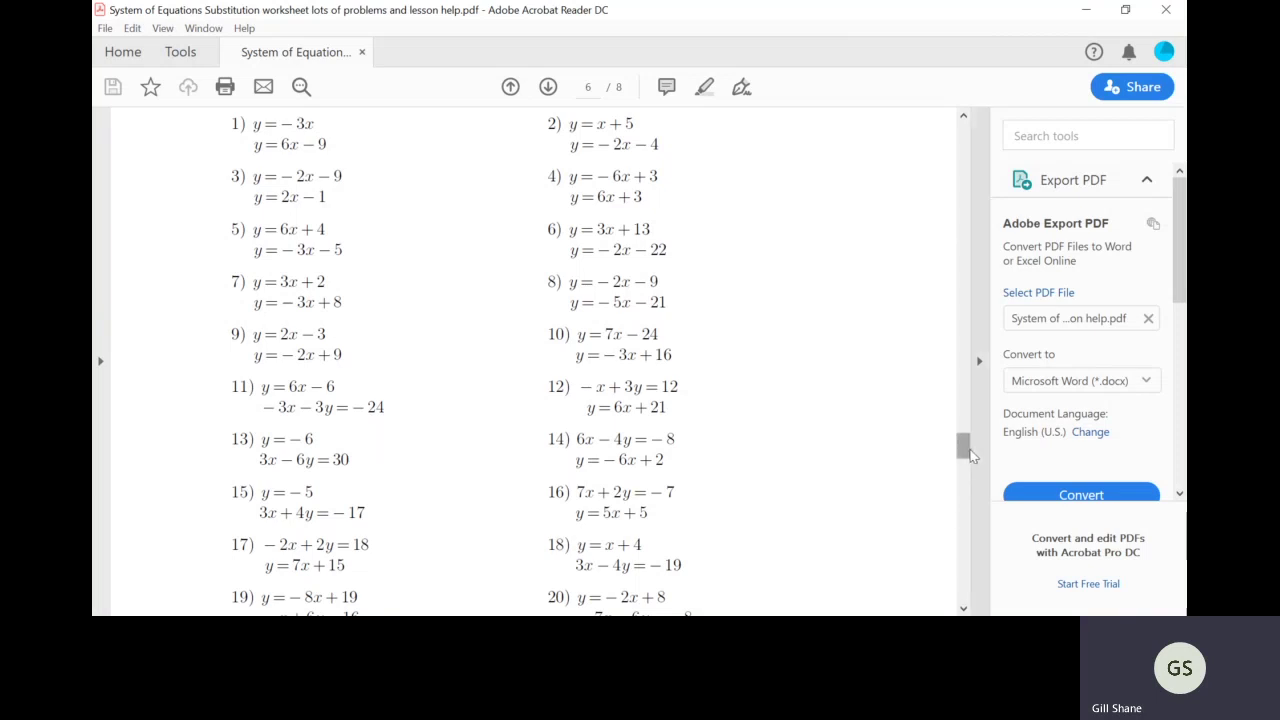
pyautogui.scroll(-2, 960, 519)
pyautogui.moveTo(963, 450); pyautogui.dragTo(963, 590)
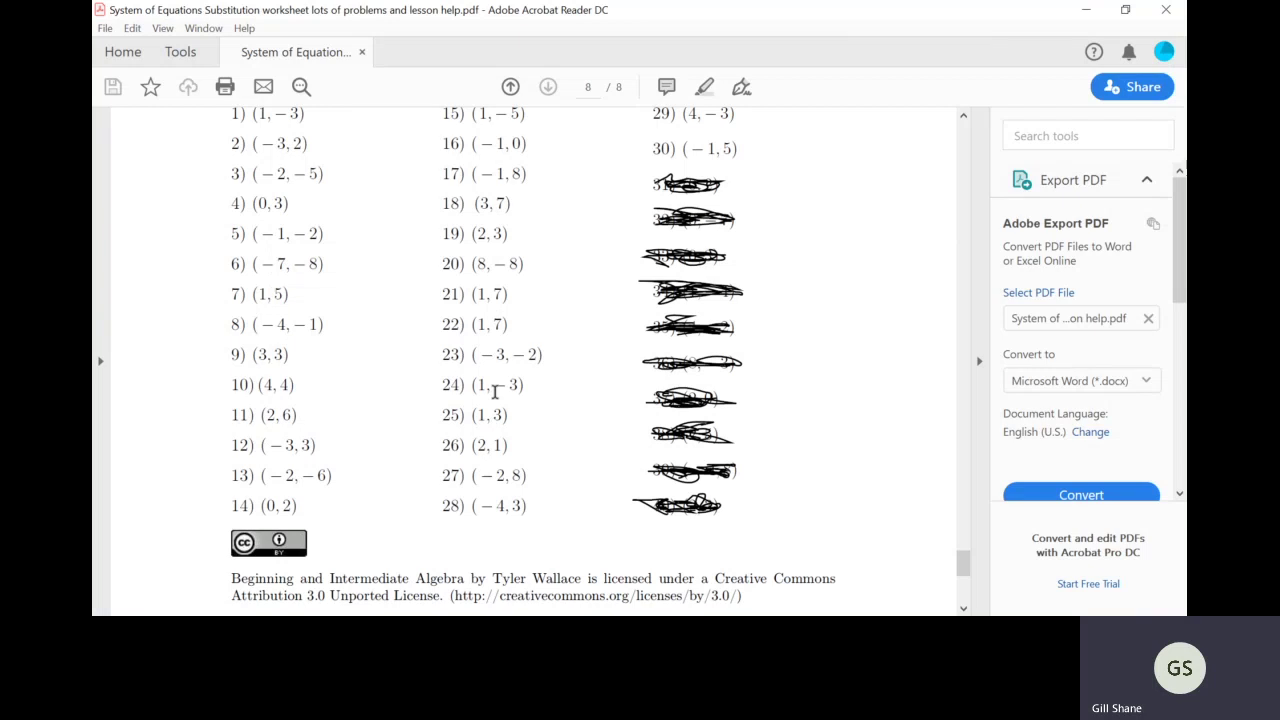
# Step: Page back up through page 7 to page 6 problems 11–30
pyautogui.click(966, 147)
pyautogui.click(966, 147)
pyautogui.click(966, 147)
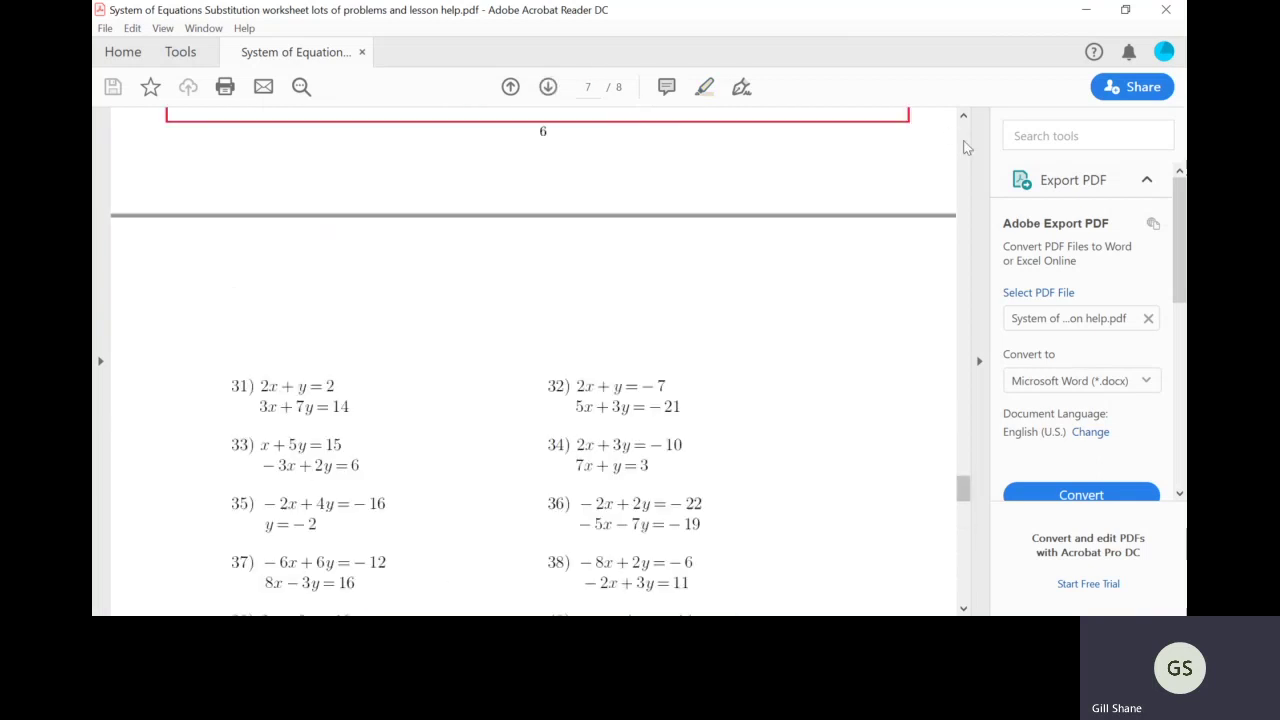
pyautogui.click(966, 147)
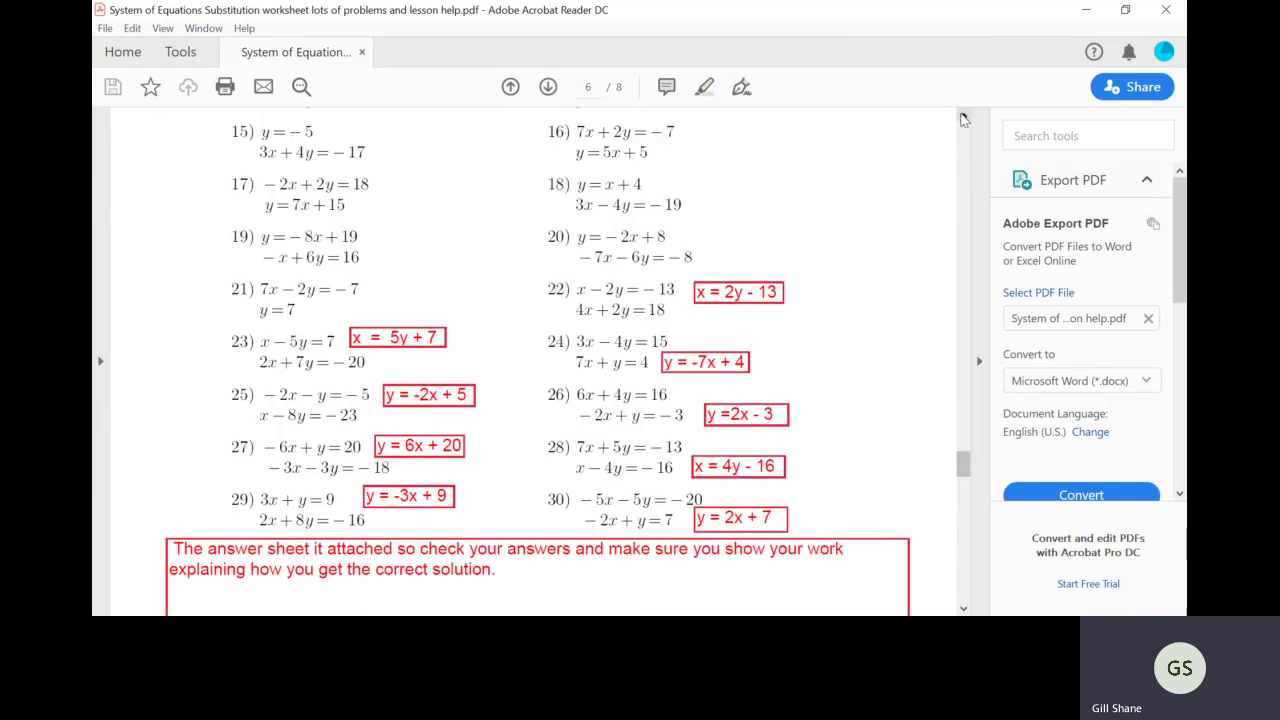
pyautogui.click(963, 117)
pyautogui.scroll(3, 963, 117)
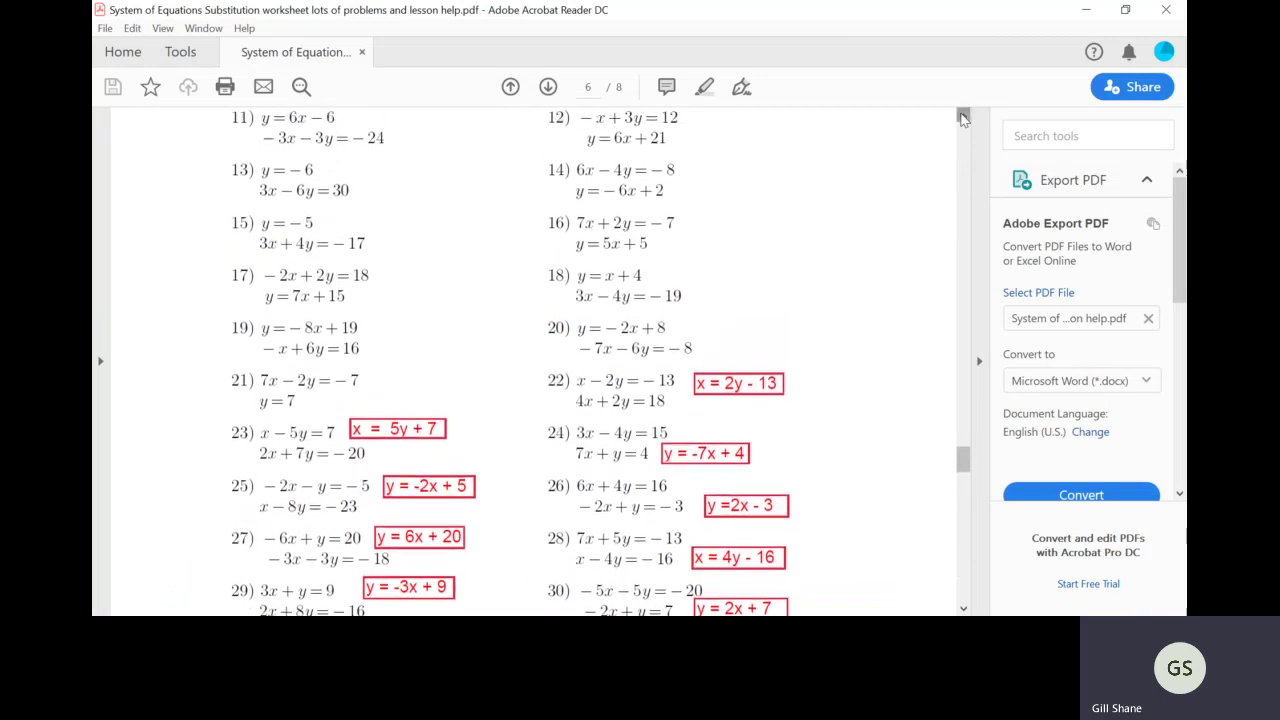
pyautogui.scroll(2, 963, 117)
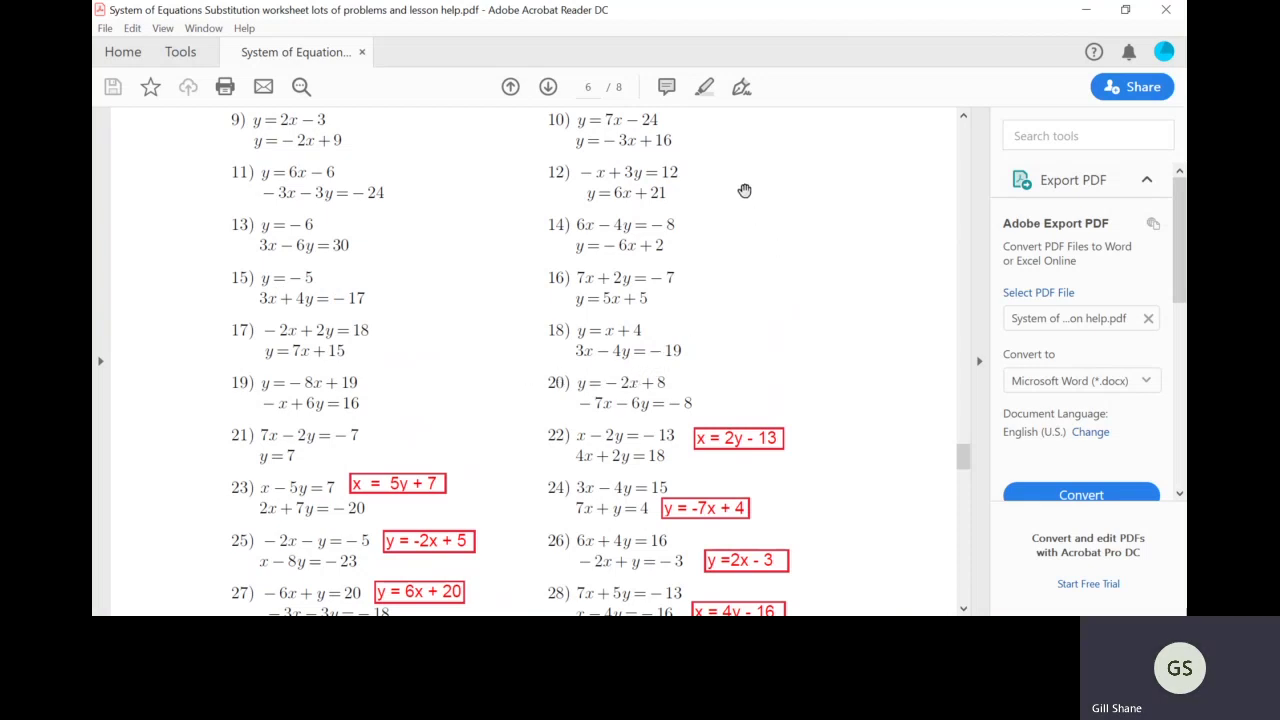
pyautogui.click(965, 117)
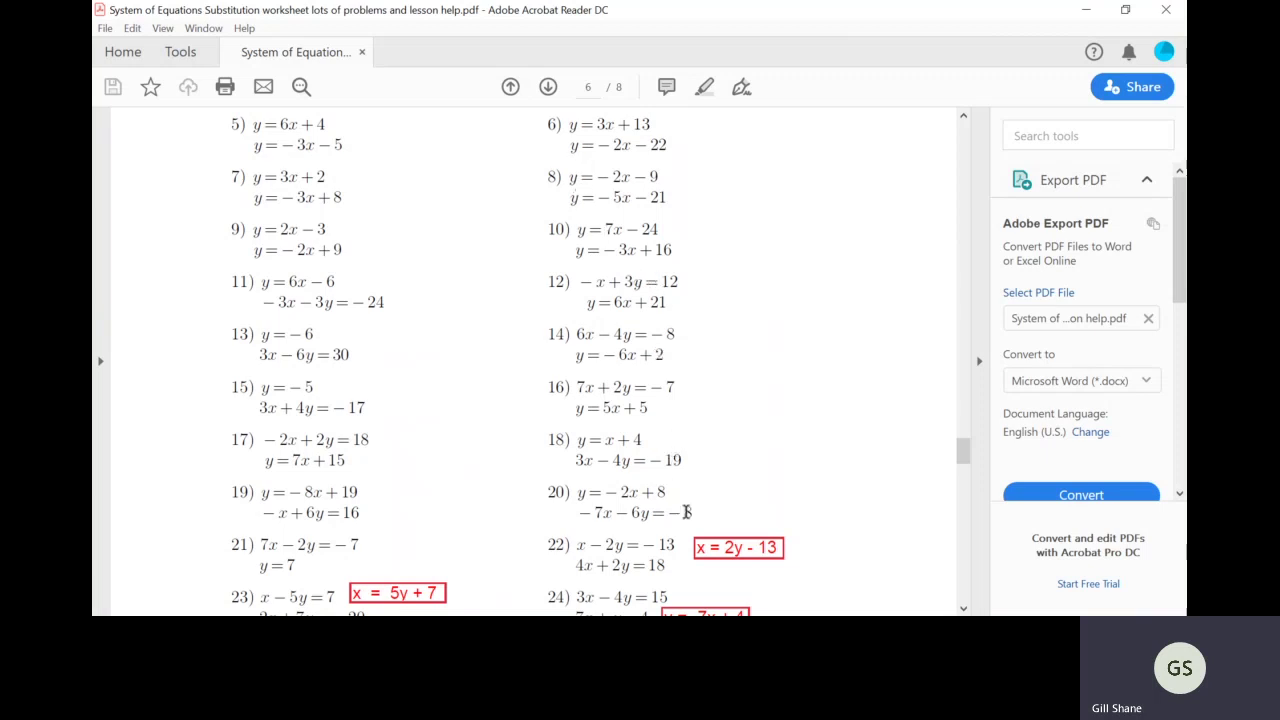
pyautogui.scroll(2, 645, 447)
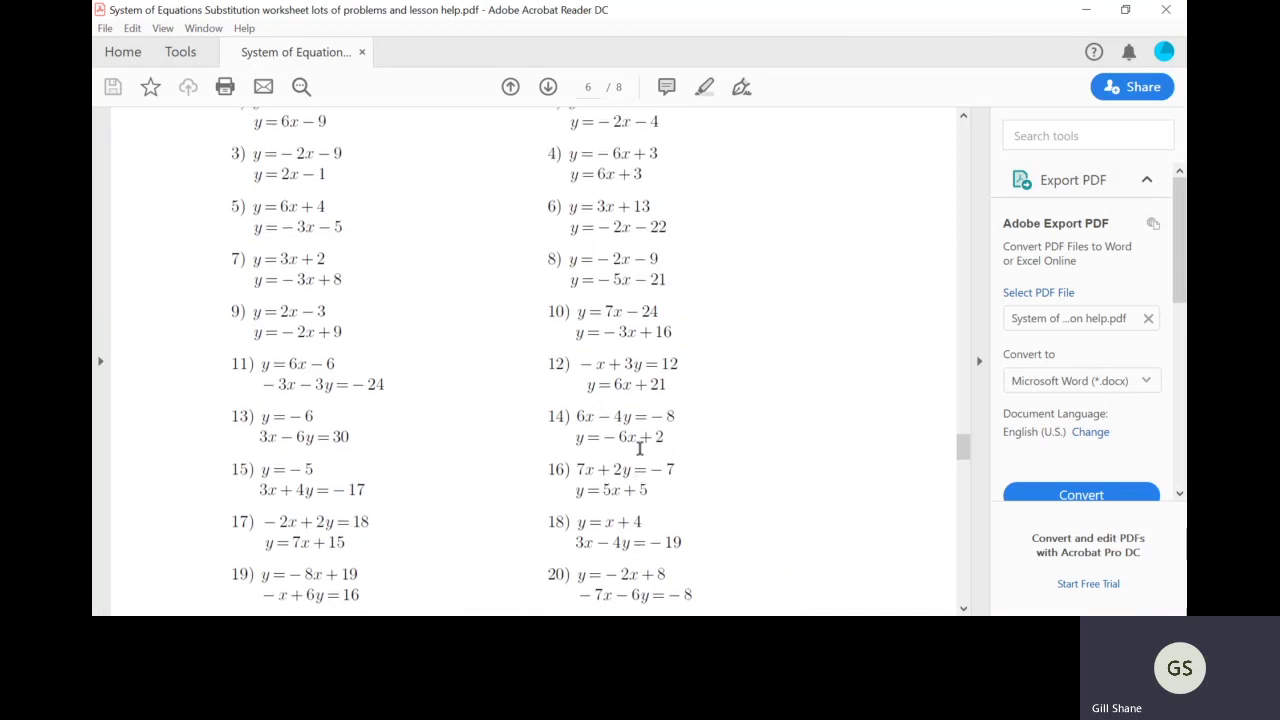
pyautogui.scroll(-5, 640, 448)
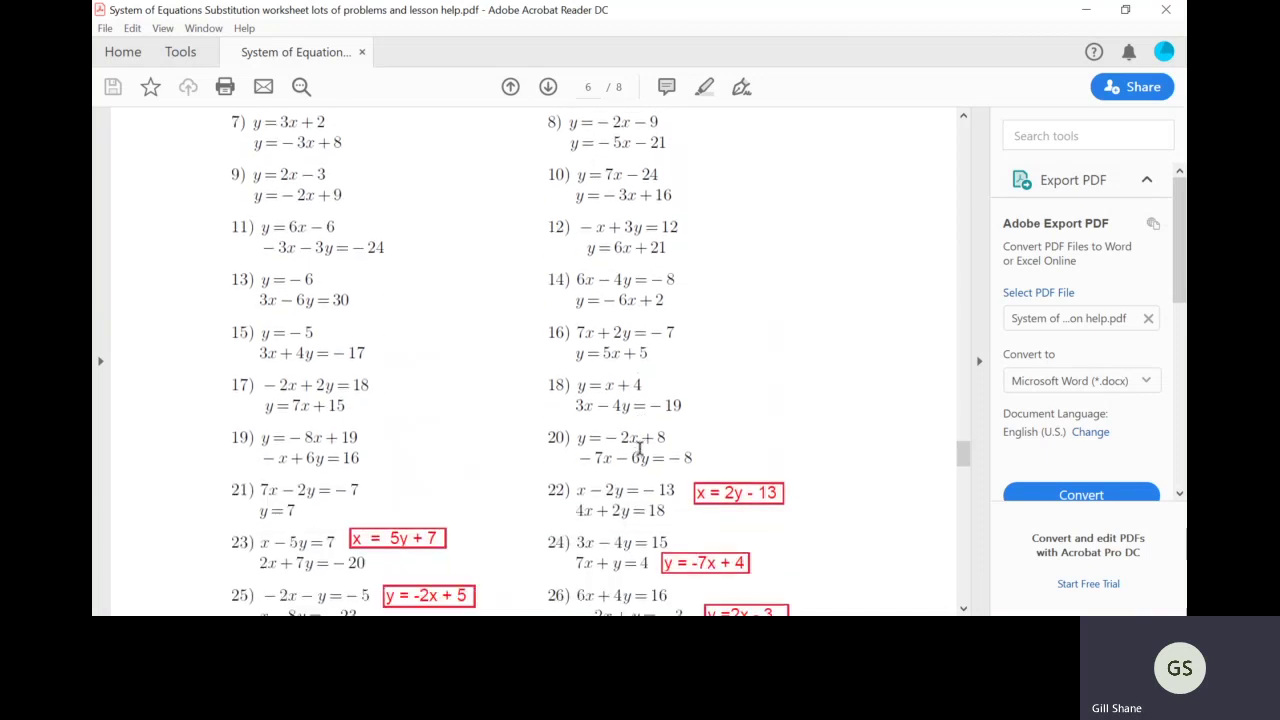
pyautogui.scroll(-1, 640, 448)
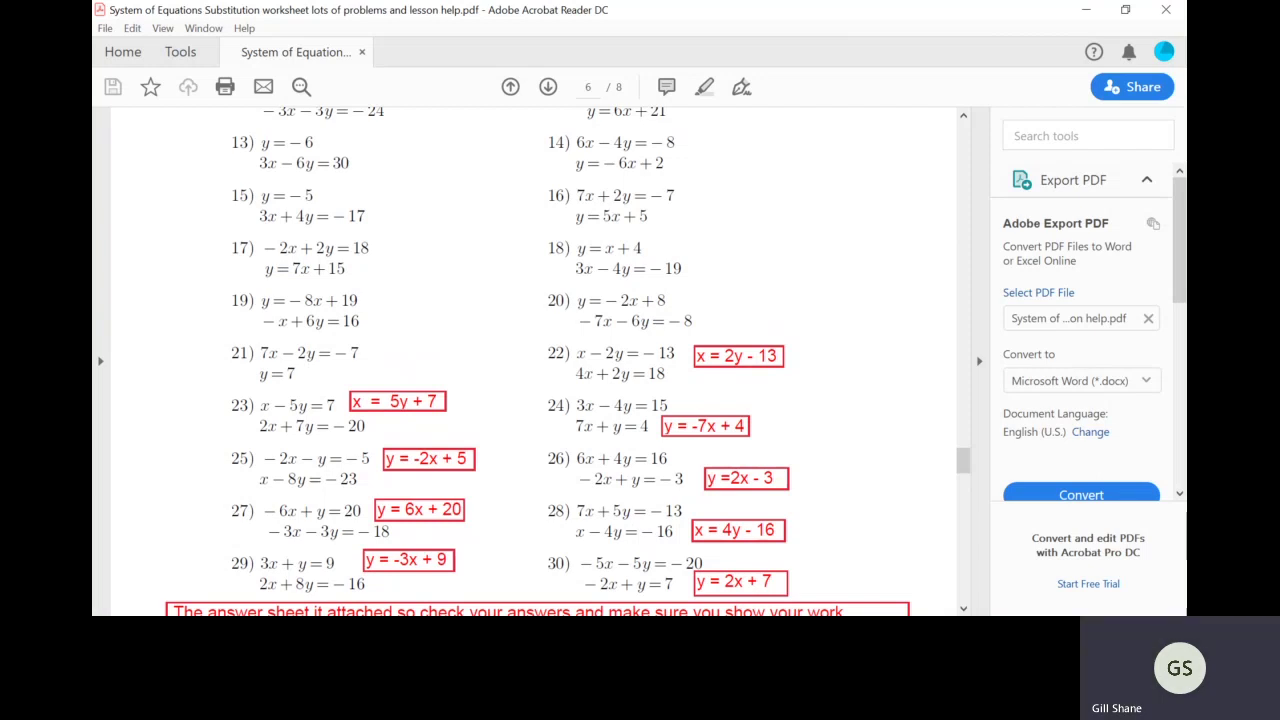
# Step: Minimise the worksheet and File Explorer windows, then launch Word with a blank Document1
pyautogui.click(1087, 10)
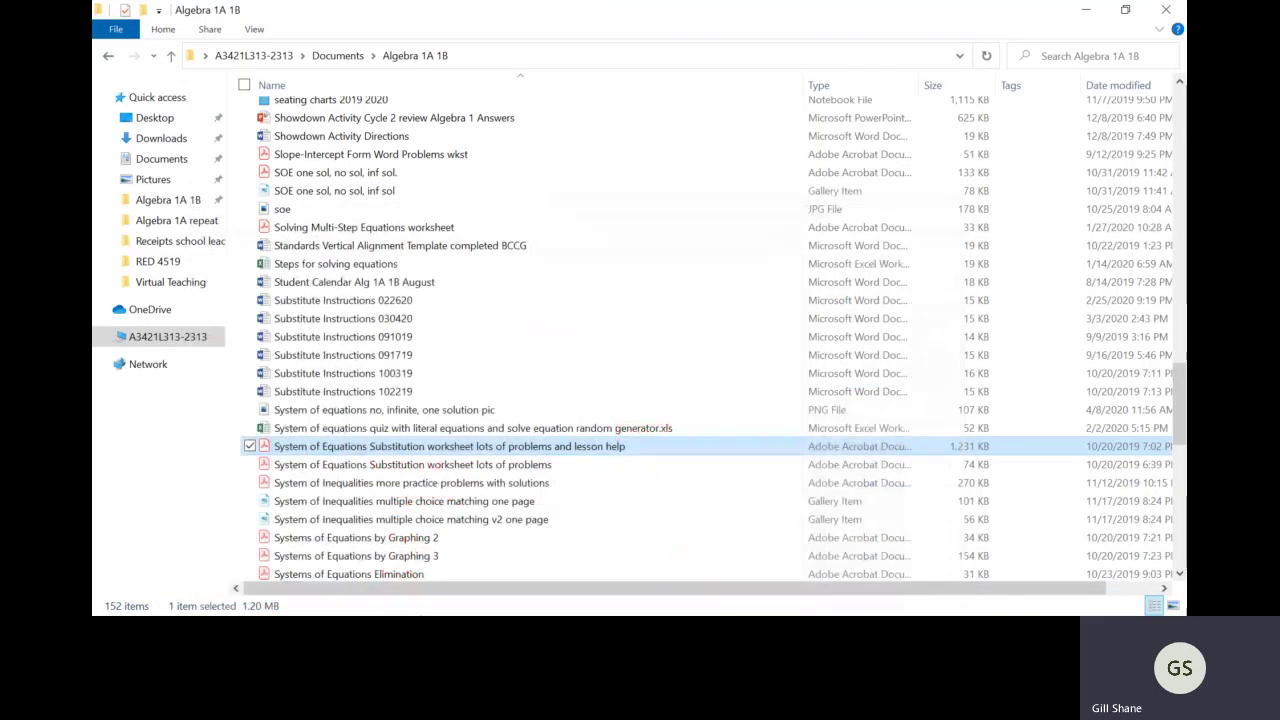
pyautogui.click(1087, 10)
pyautogui.moveTo(443, 606)
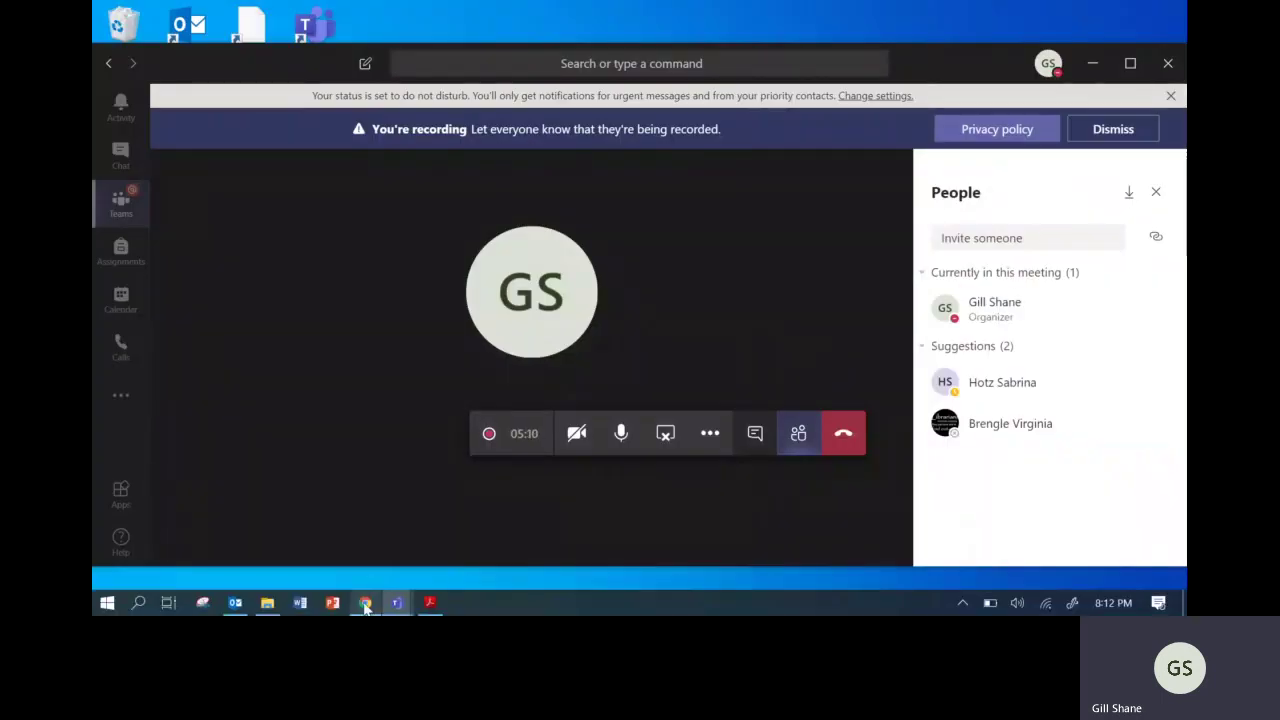
pyautogui.click(299, 603)
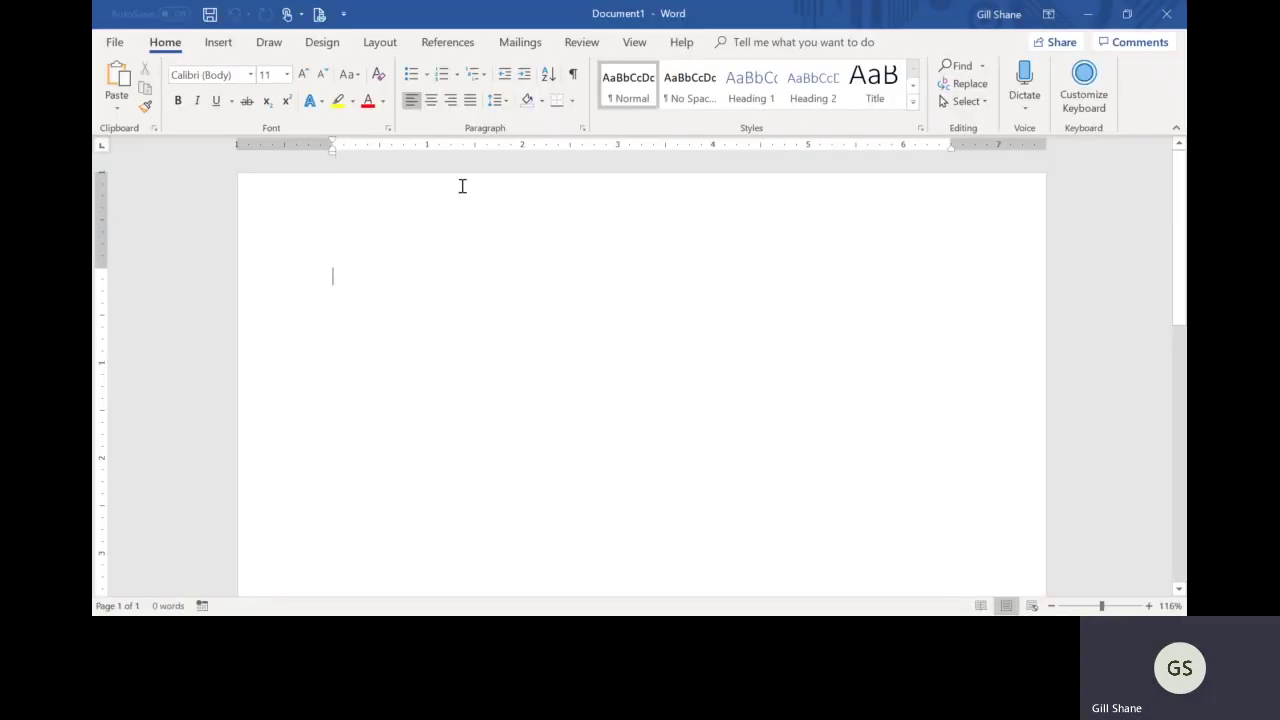
# Step: Choose Insert > Pictures to open the Insert Picture dialog on the Pictures folder
pyautogui.click(221, 42)
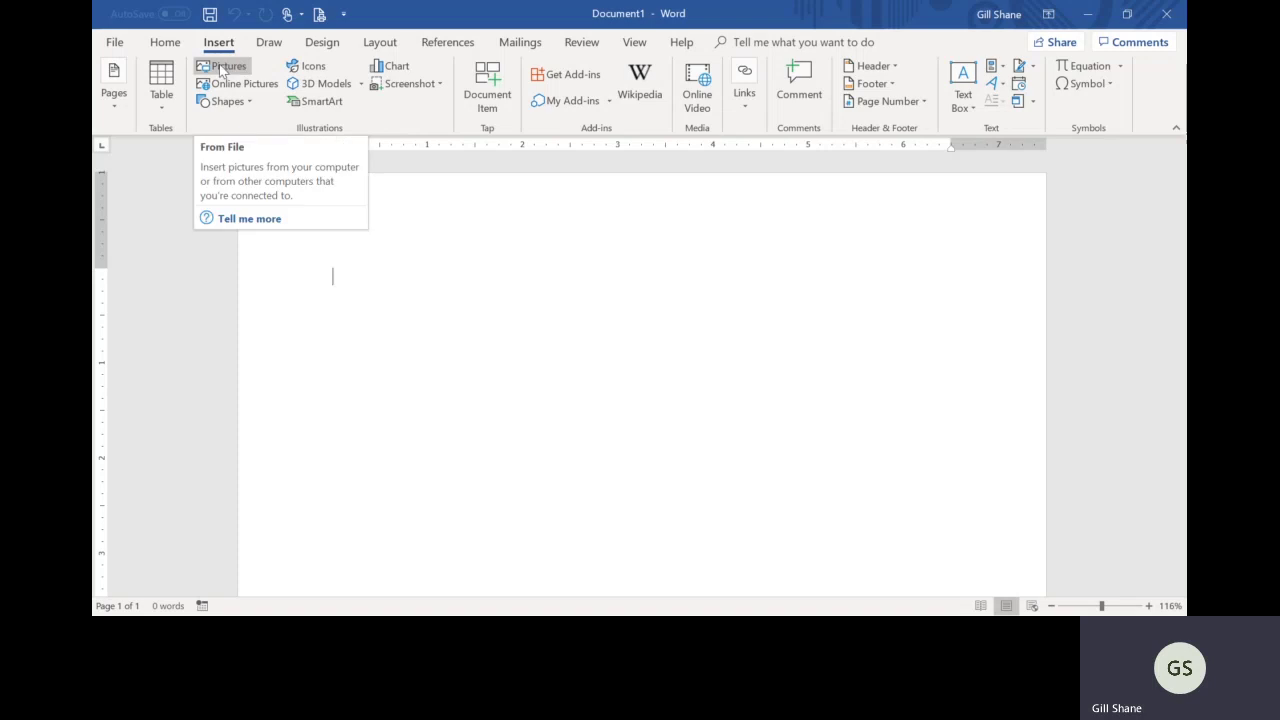
pyautogui.click(221, 66)
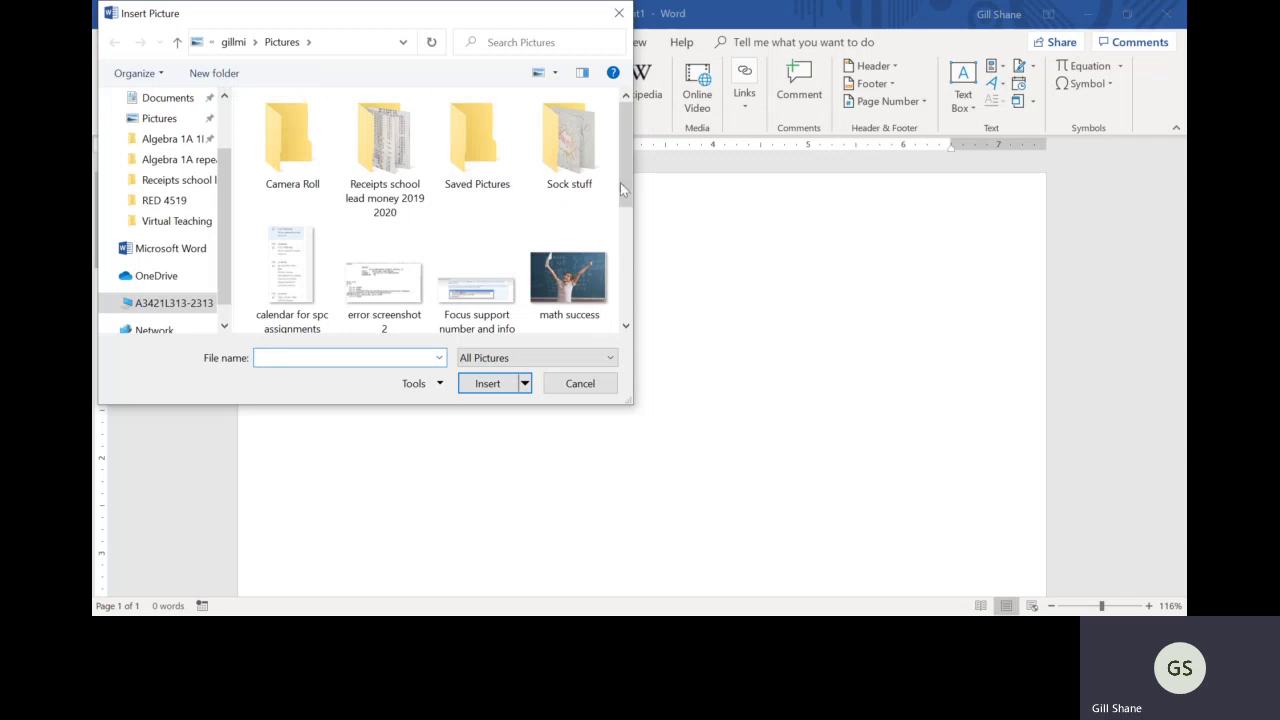
# Step: Insert the soe handwritten chart image from the Algebra 1A 1B folder, keeping All Pictures
pyautogui.moveTo(624, 182); pyautogui.dragTo(622, 120)
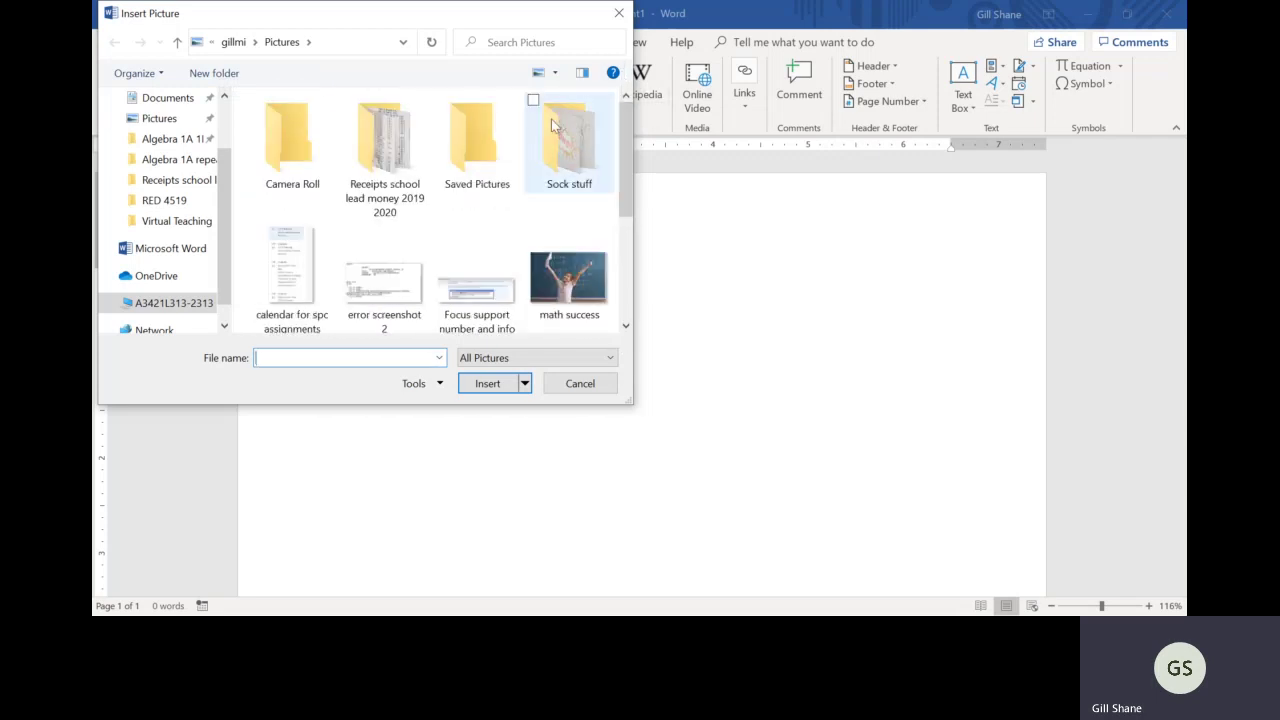
pyautogui.click(181, 146)
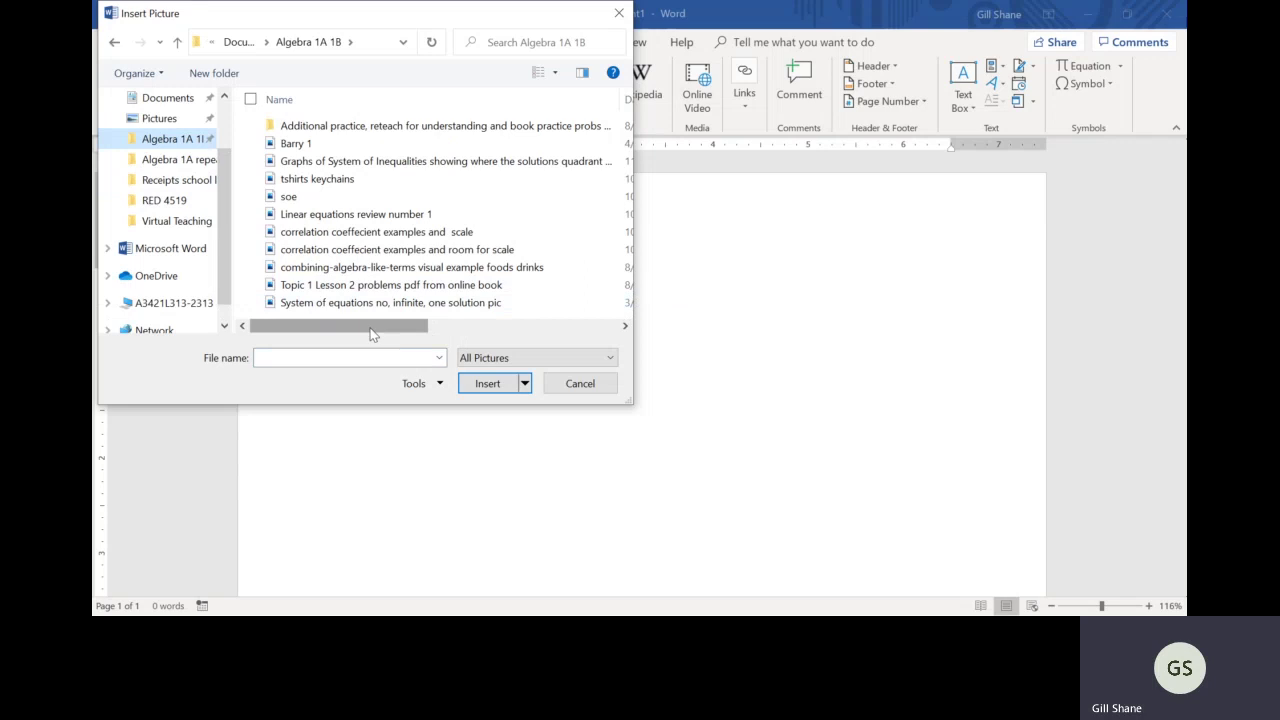
pyautogui.moveTo(375, 328); pyautogui.dragTo(345, 315)
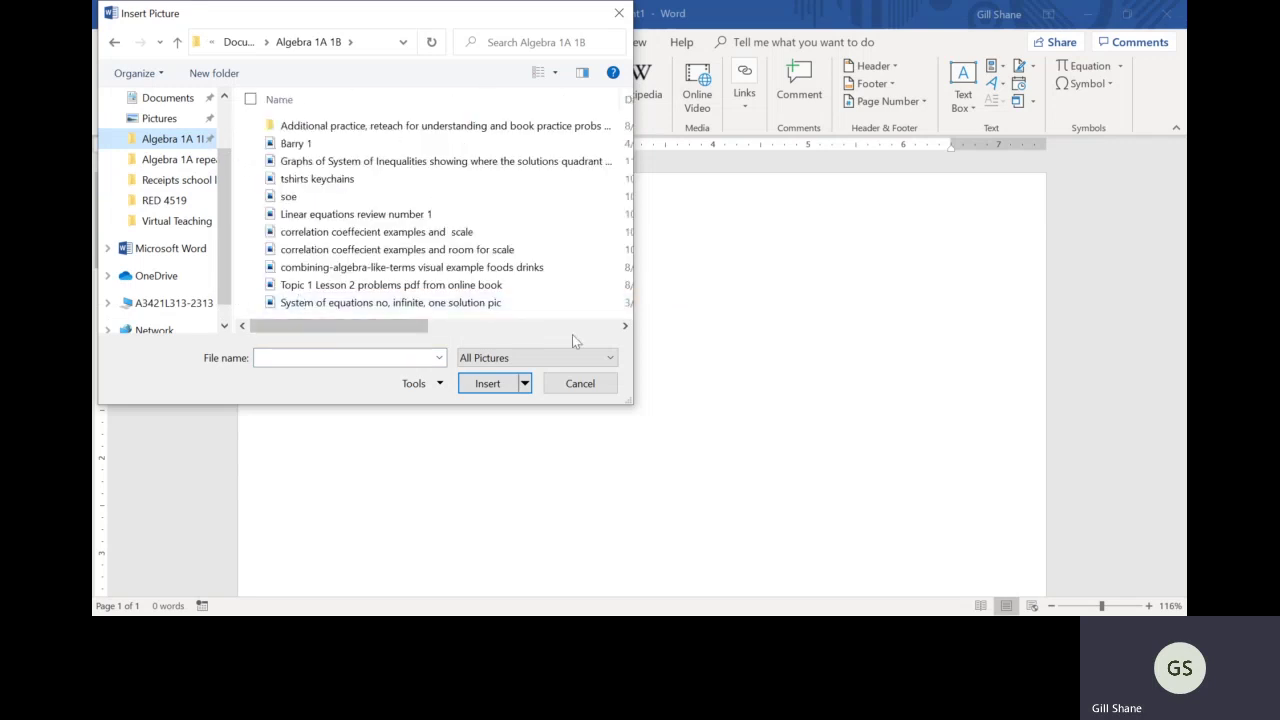
pyautogui.click(612, 361)
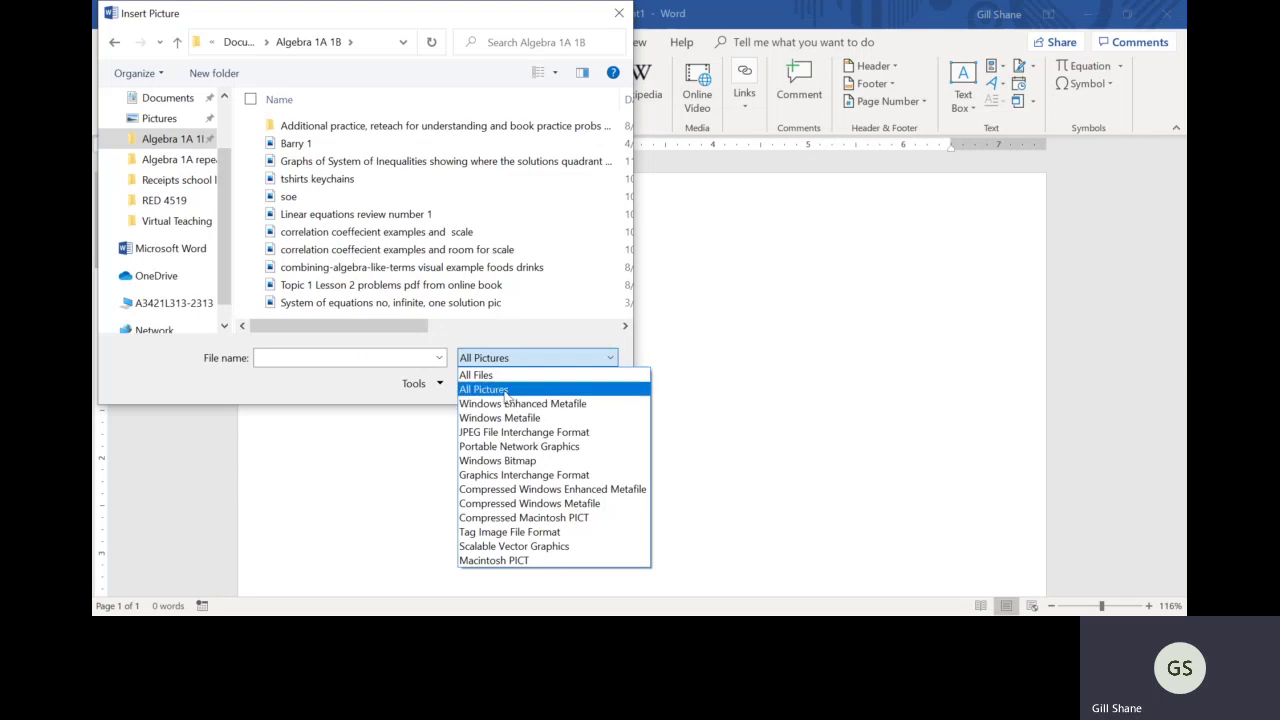
pyautogui.click(301, 202)
pyautogui.click(301, 202)
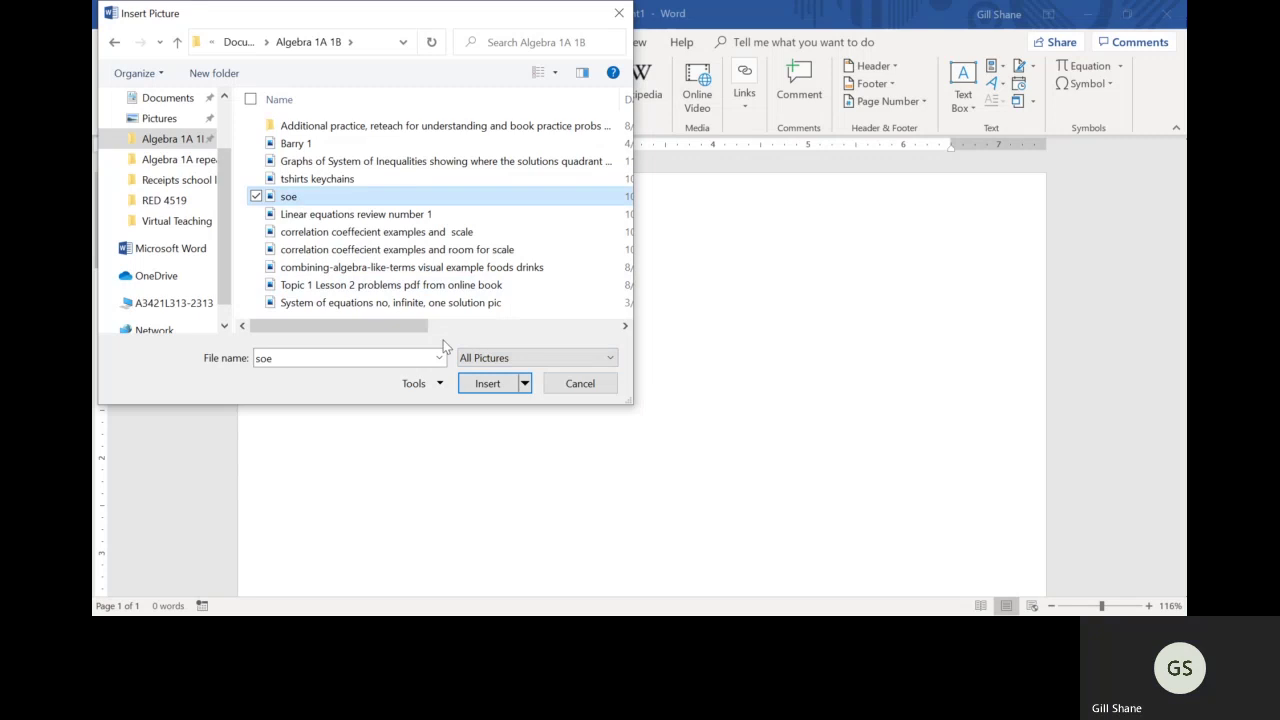
pyautogui.click(479, 386)
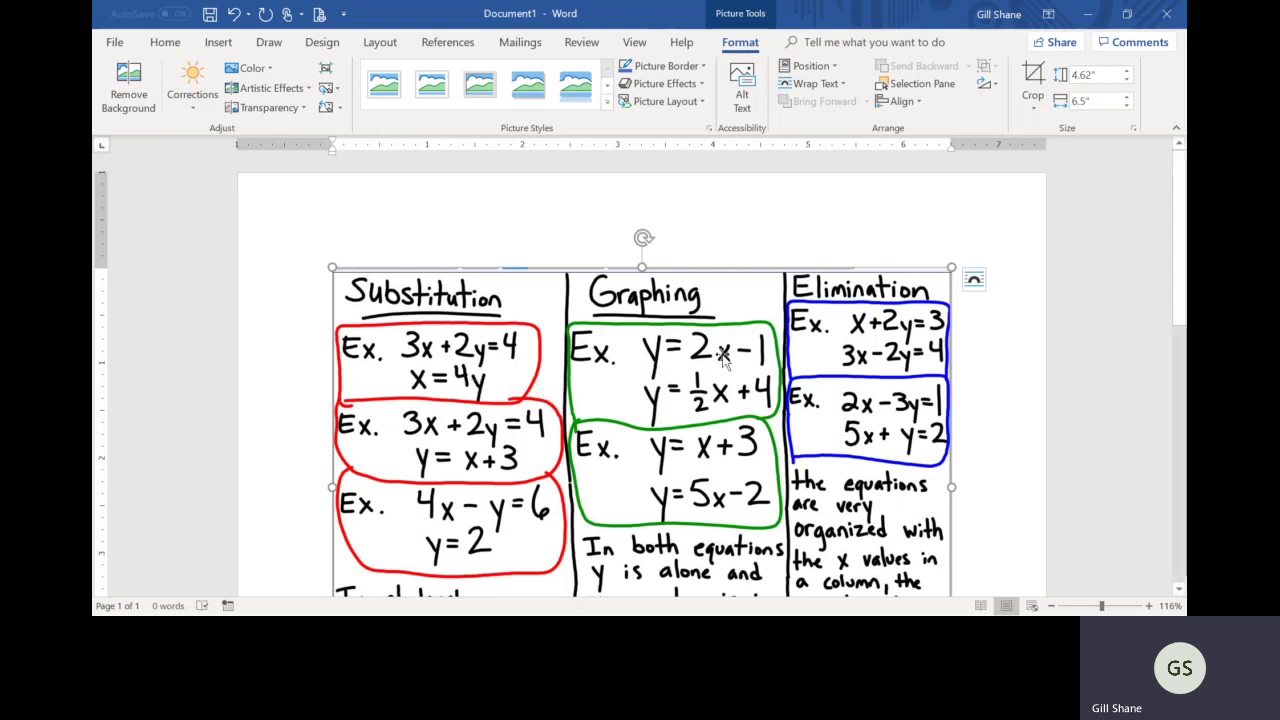
pyautogui.moveTo(1178, 284); pyautogui.dragTo(1176, 443)
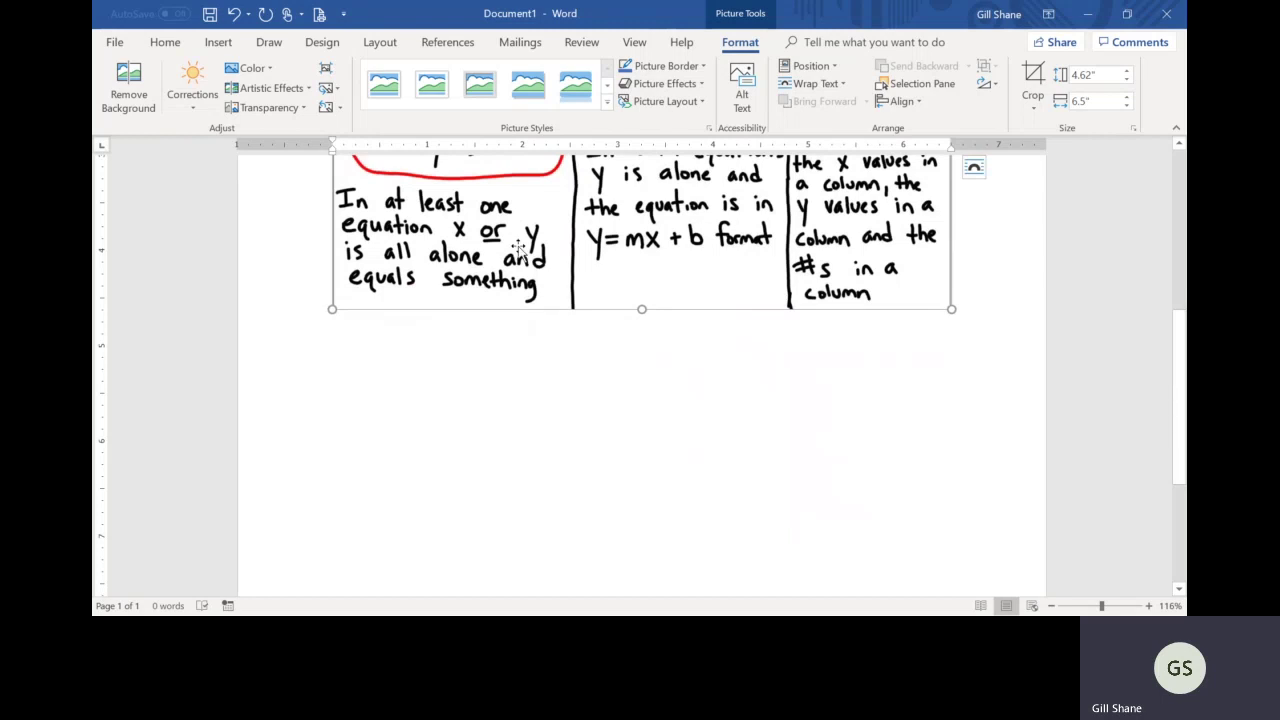